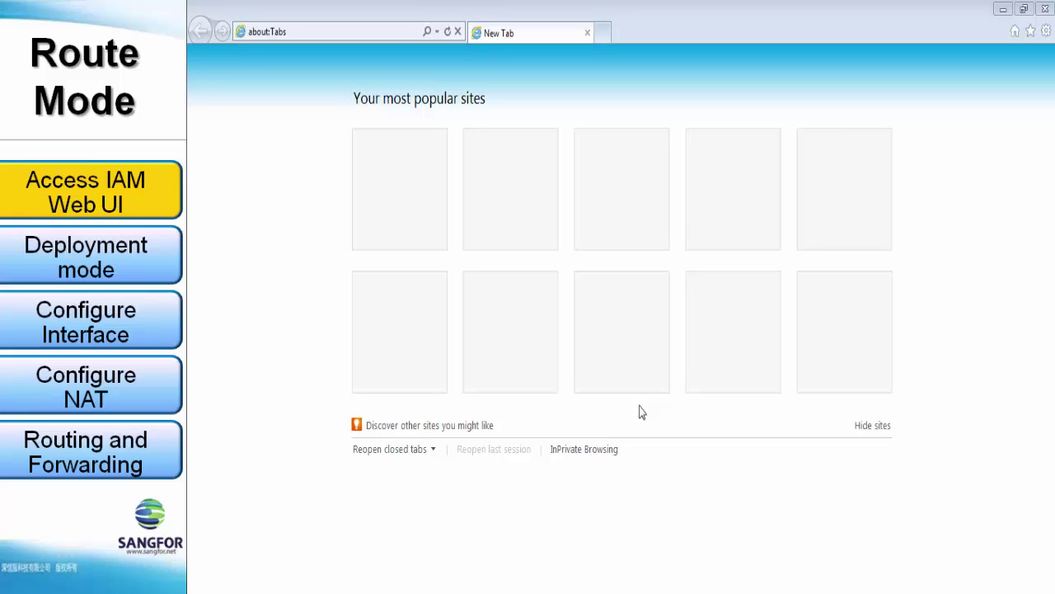
pyautogui.click(312, 38)
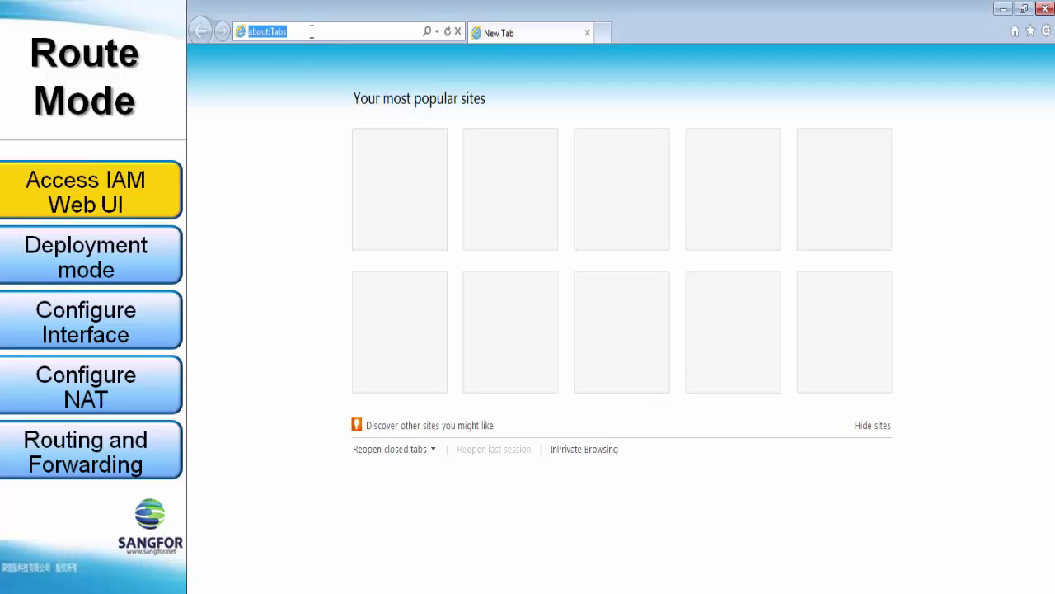
pyautogui.write('h')
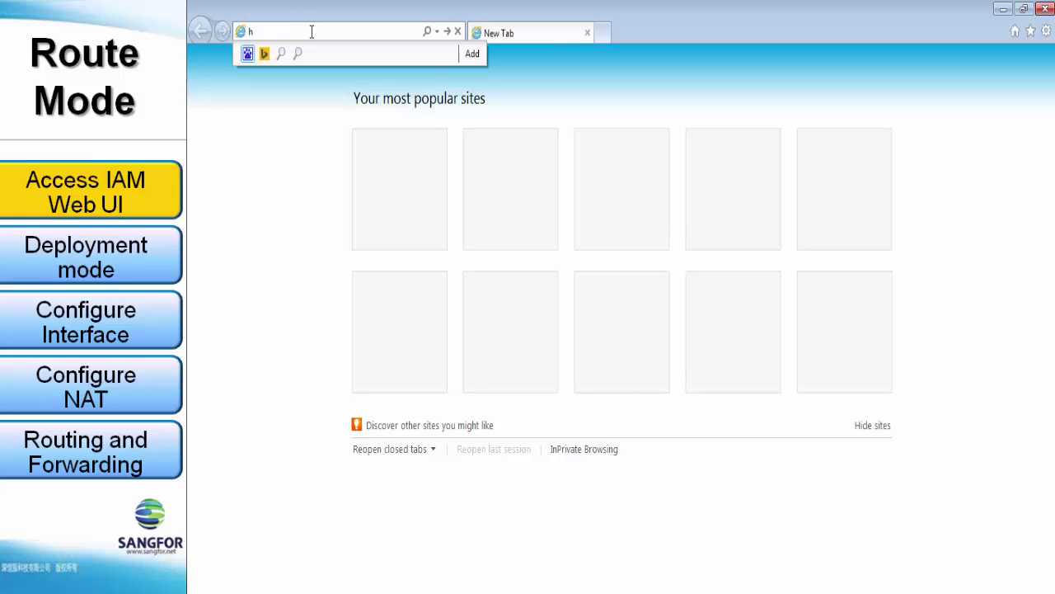
pyautogui.write('ttps')
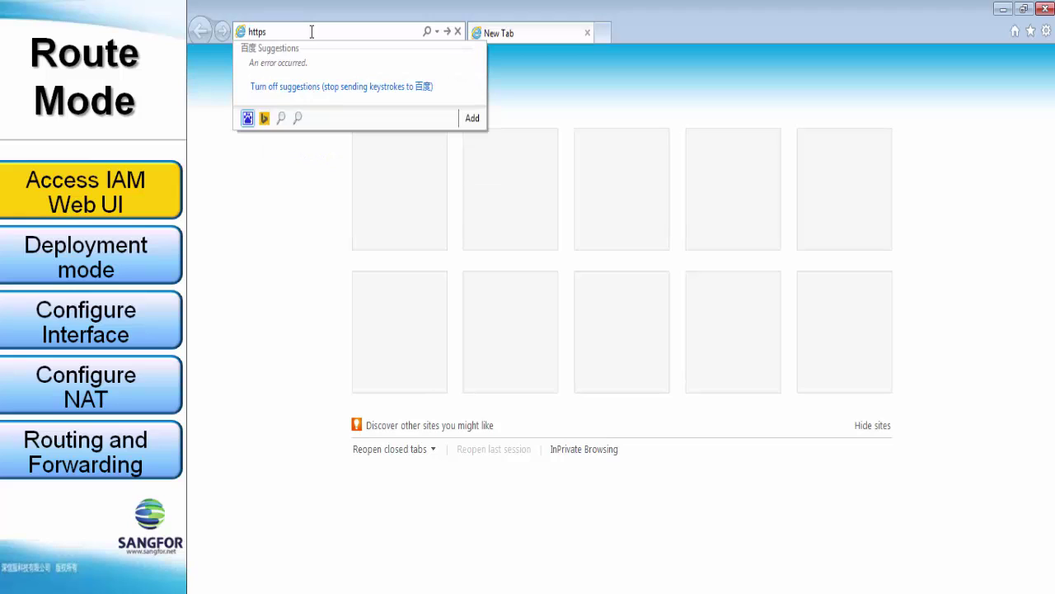
pyautogui.write('://')
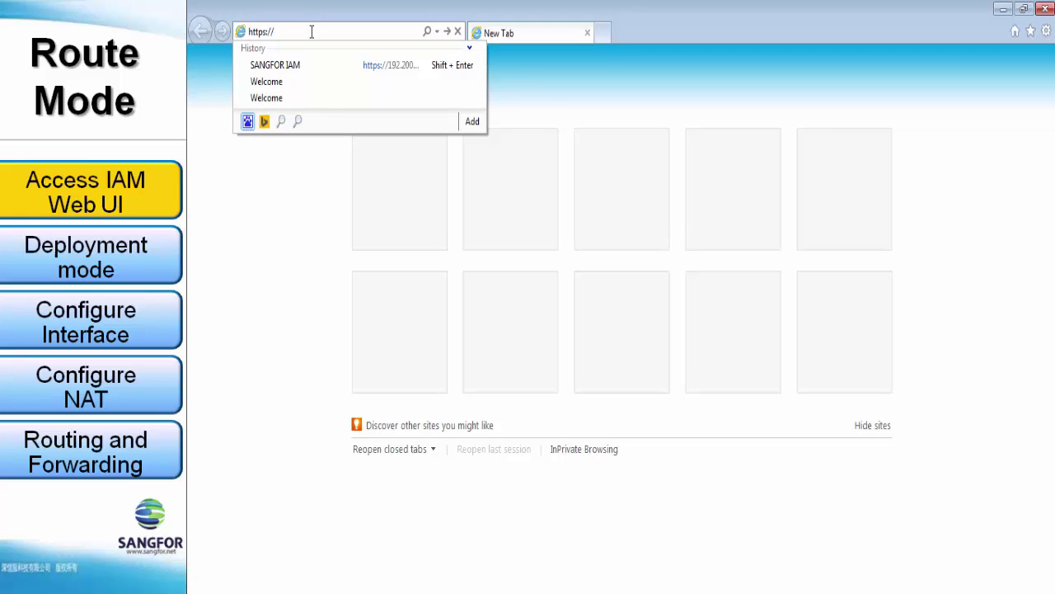
pyautogui.write('10.251.')
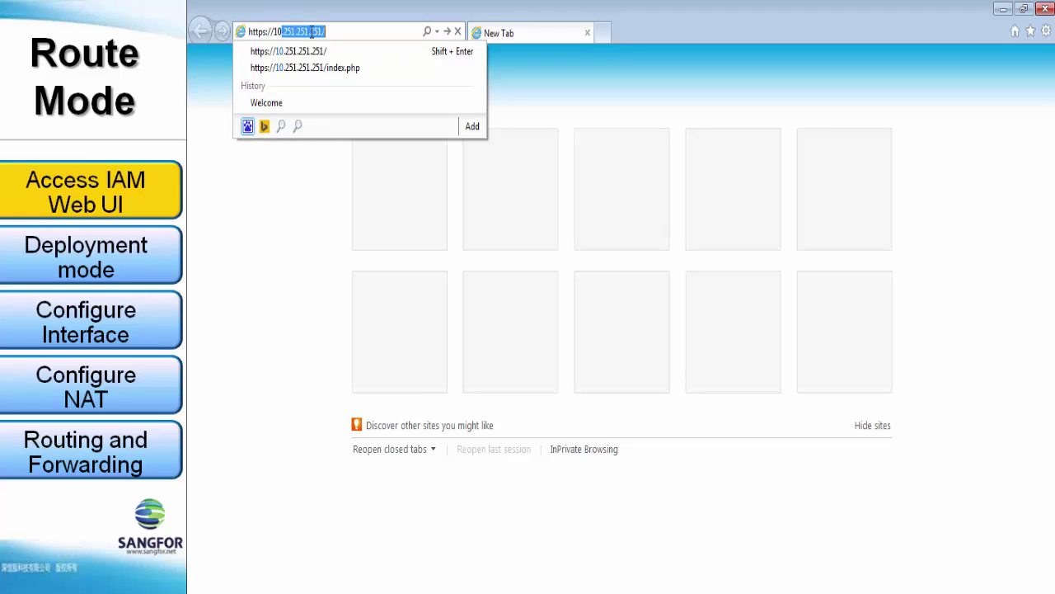
pyautogui.write('251.251')
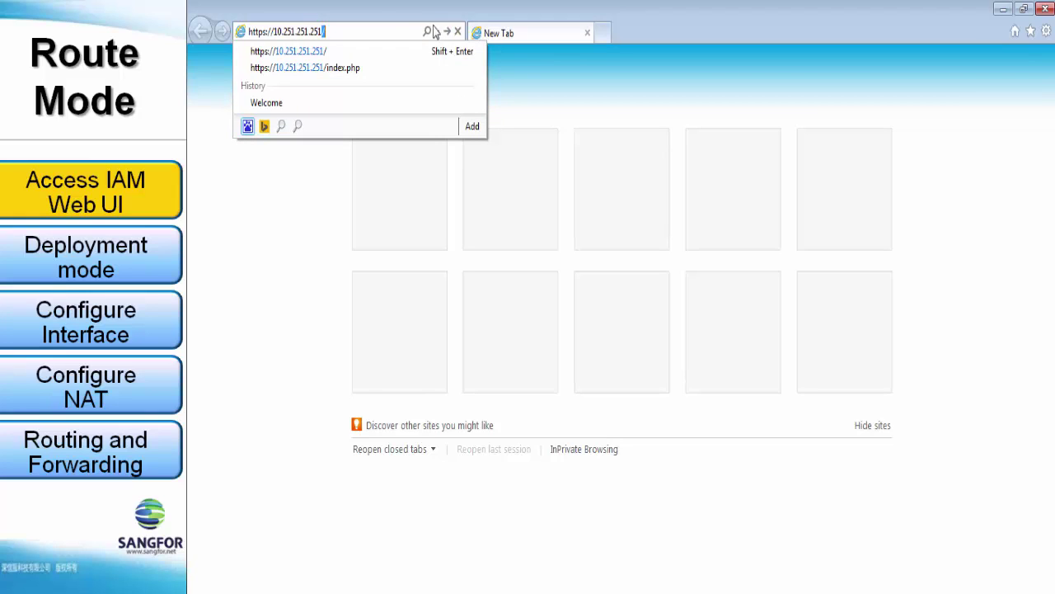
pyautogui.write('/')
pyautogui.press('Return')
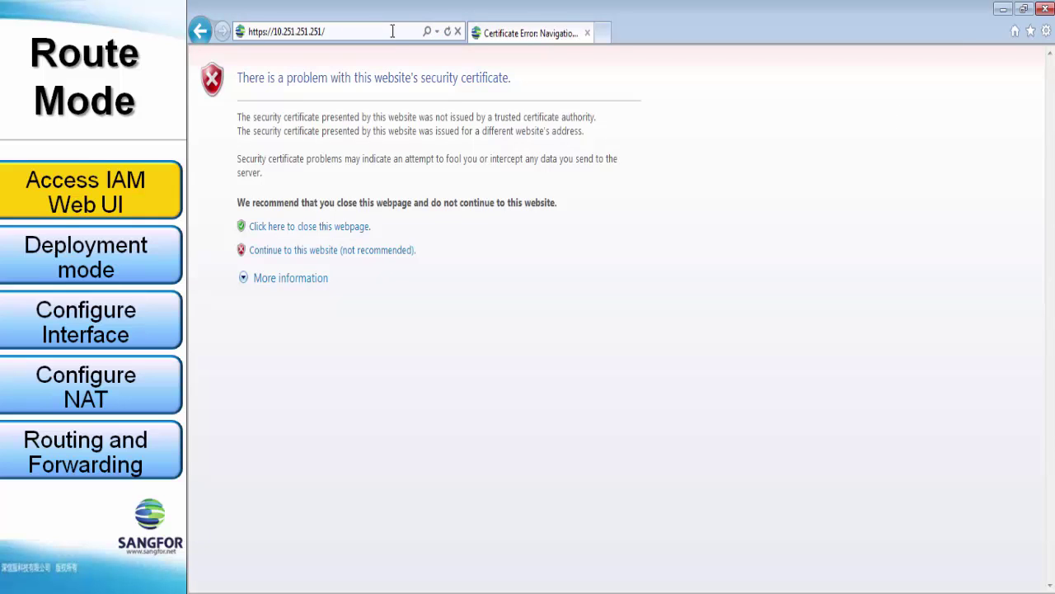
# Bypass the certificate warning and log in as admin with the account password.
pyautogui.click(258, 251)
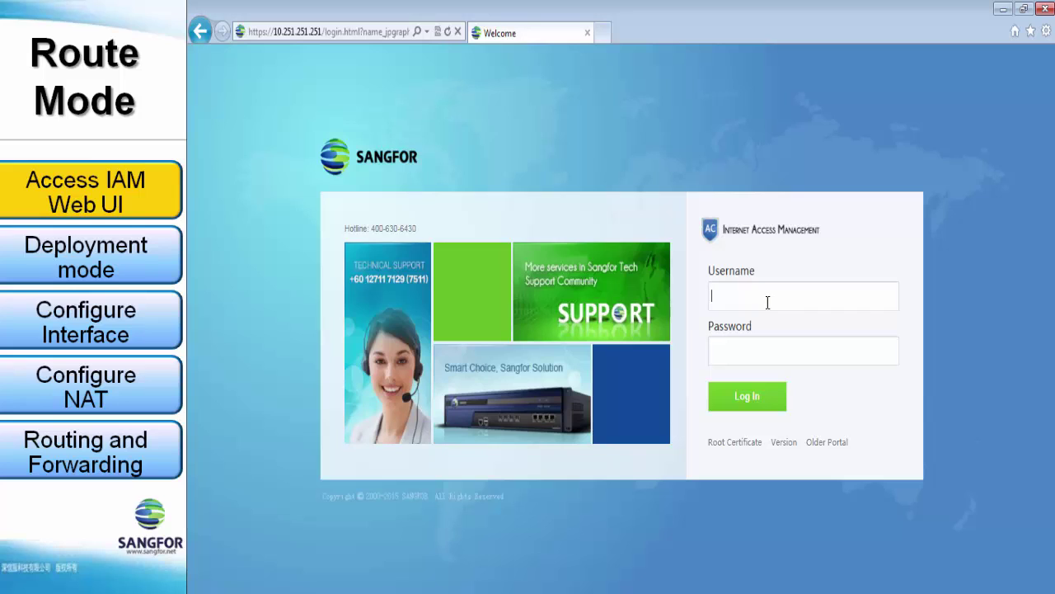
pyautogui.write('admin')
pyautogui.press('Tab')
pyautogui.write('admin')
pyautogui.press('Return')
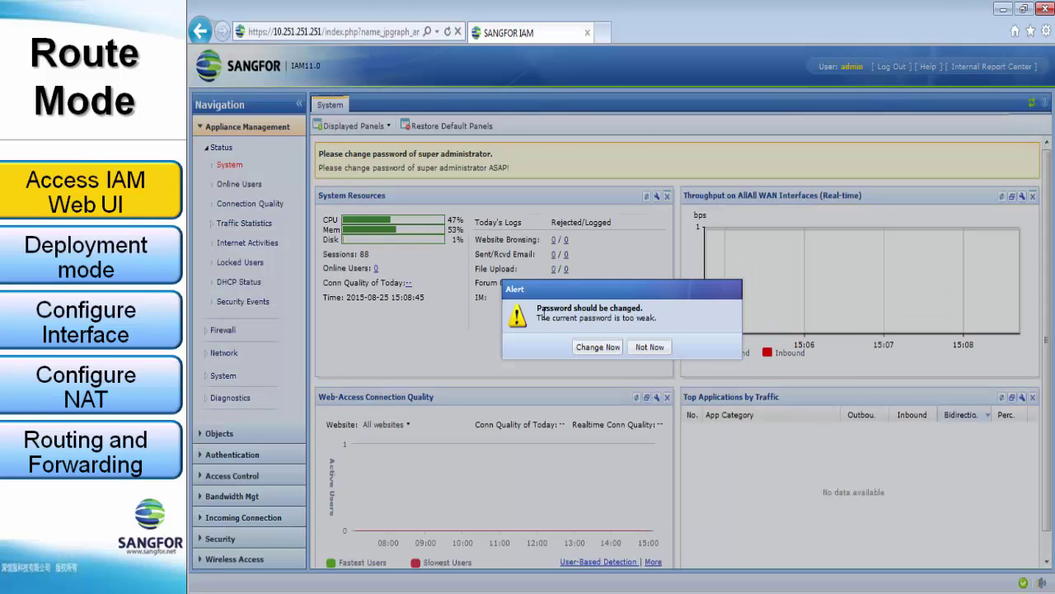
# Postpone the weak-password change and open the Network > Deployment page.
pyautogui.click(648, 350)
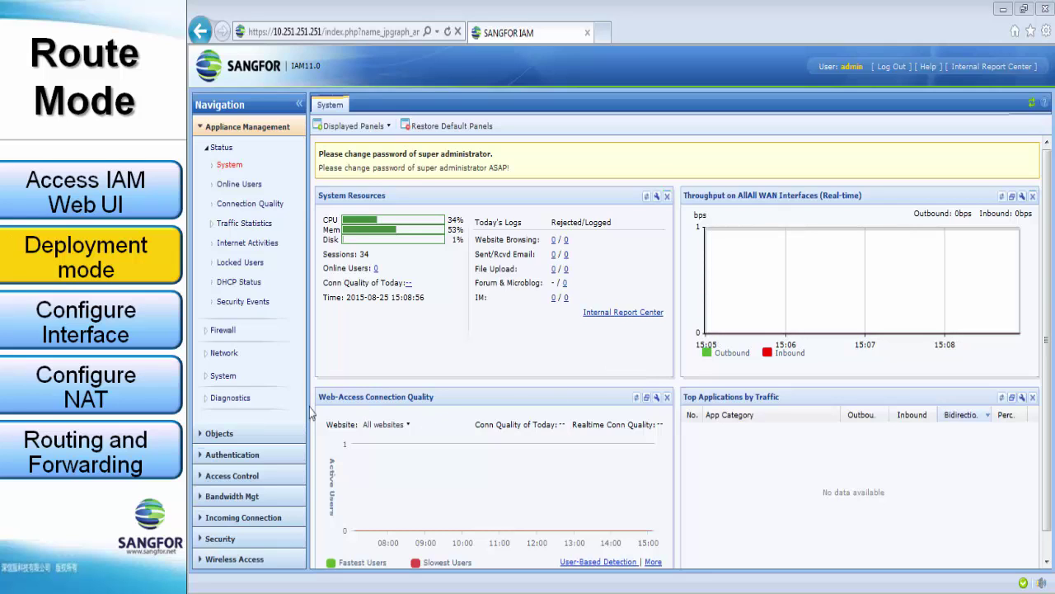
pyautogui.click(225, 353)
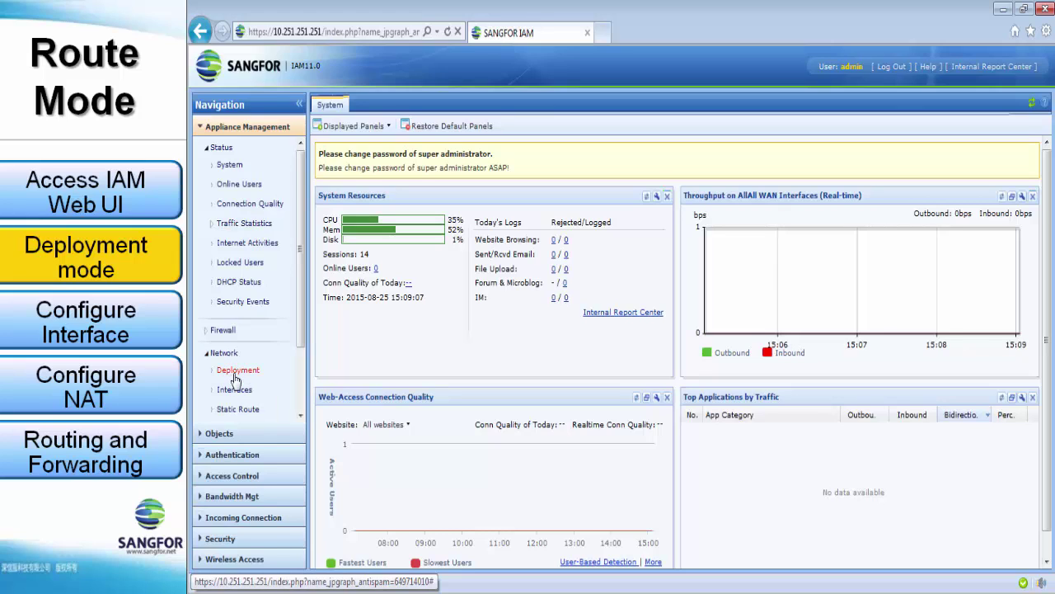
pyautogui.click(236, 373)
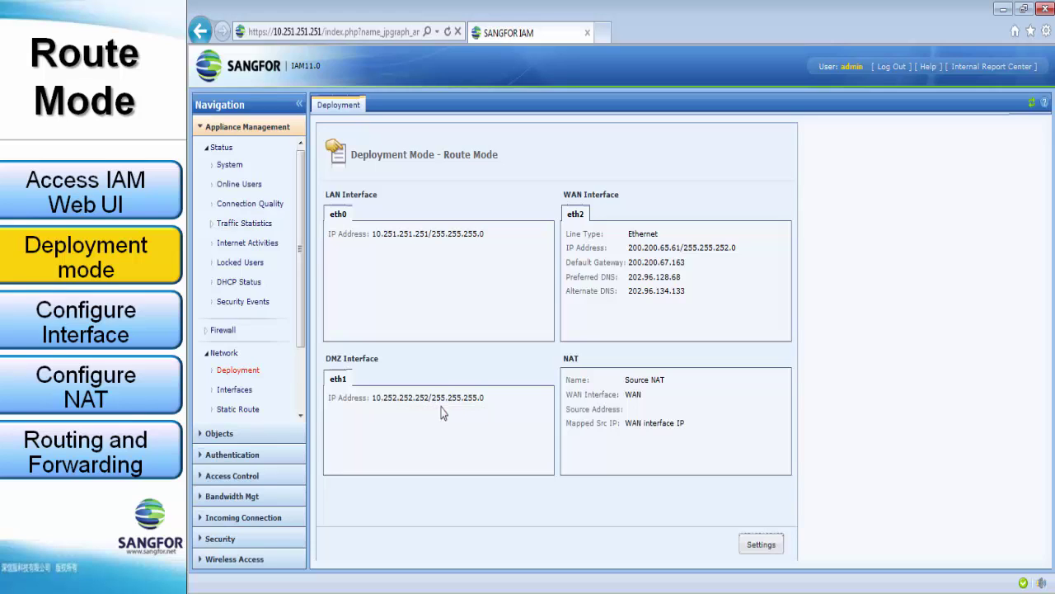
# Start the deployment settings wizard, keeping Route Mode, and advance to Interfaces.
pyautogui.click(761, 545)
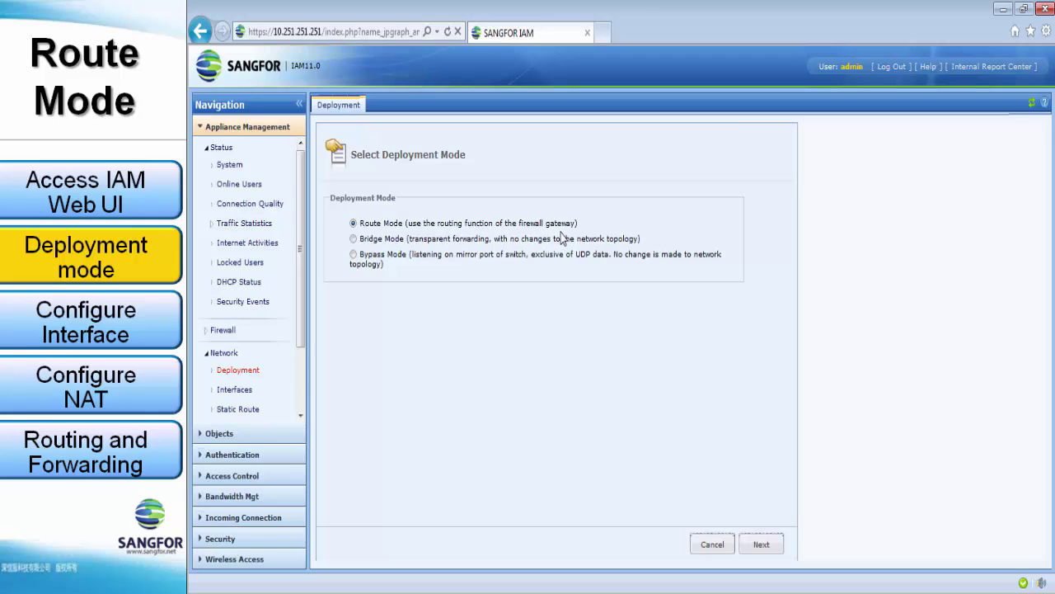
pyautogui.click(765, 546)
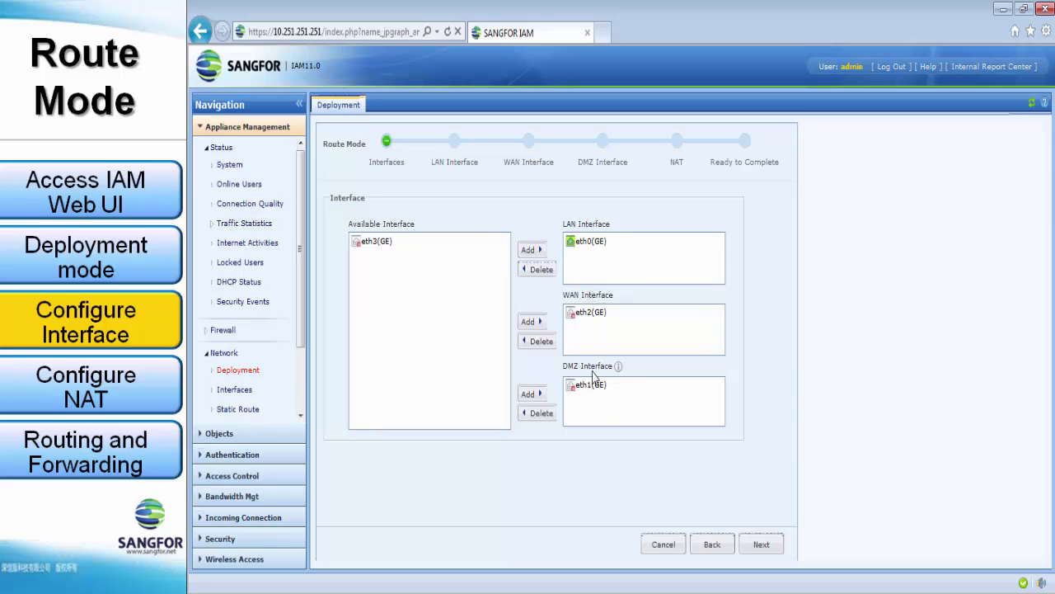
# Accept the interface roles and set eth0 LAN address to 192.168.1.254/255.255.255.0.
pyautogui.click(760, 546)
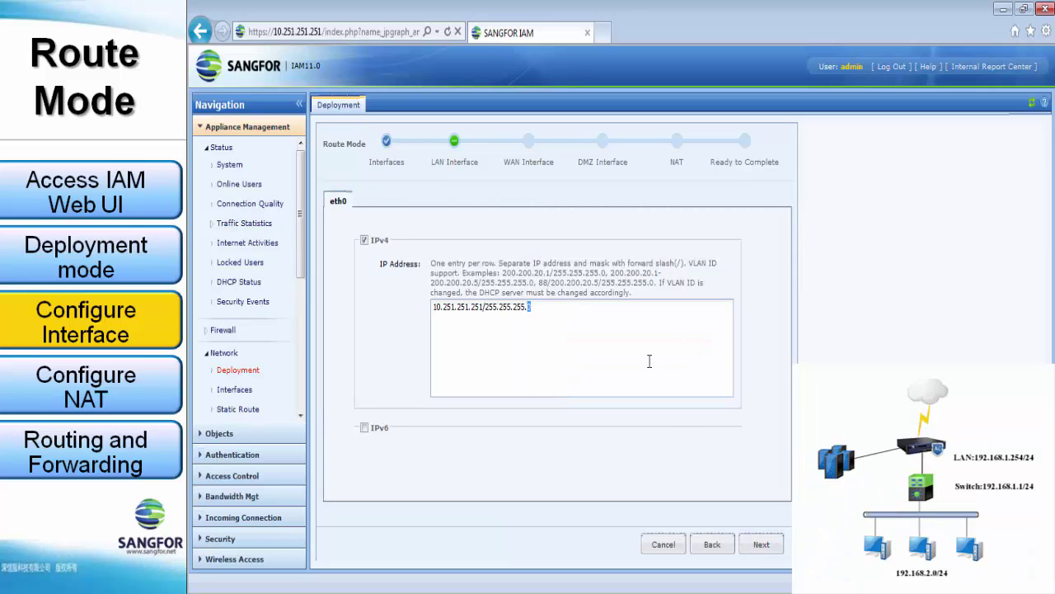
pyautogui.hotkey('ctrl', 'a')
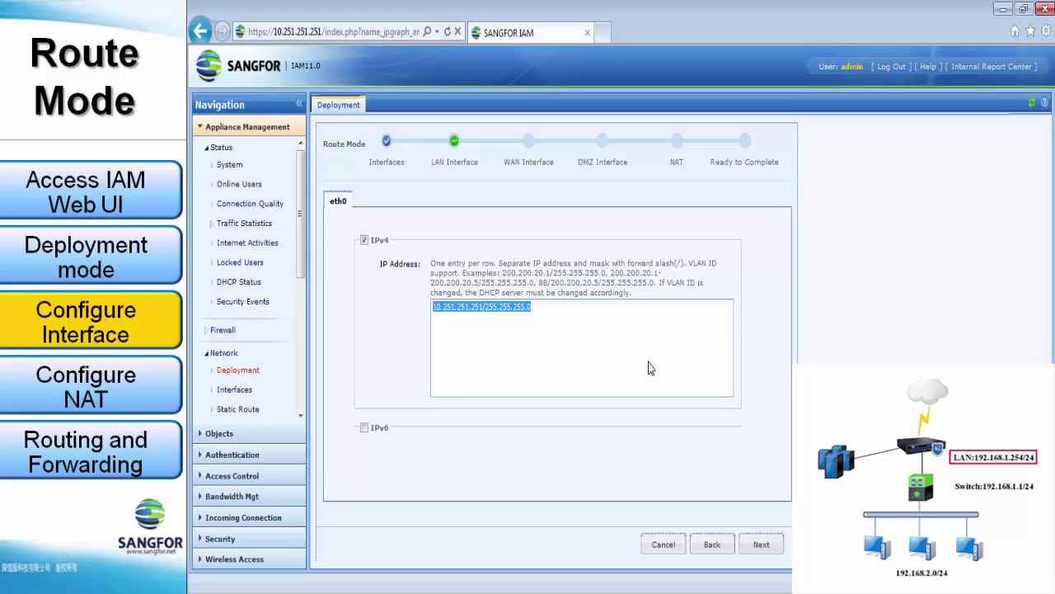
pyautogui.press('BackSpace')
pyautogui.write('19')
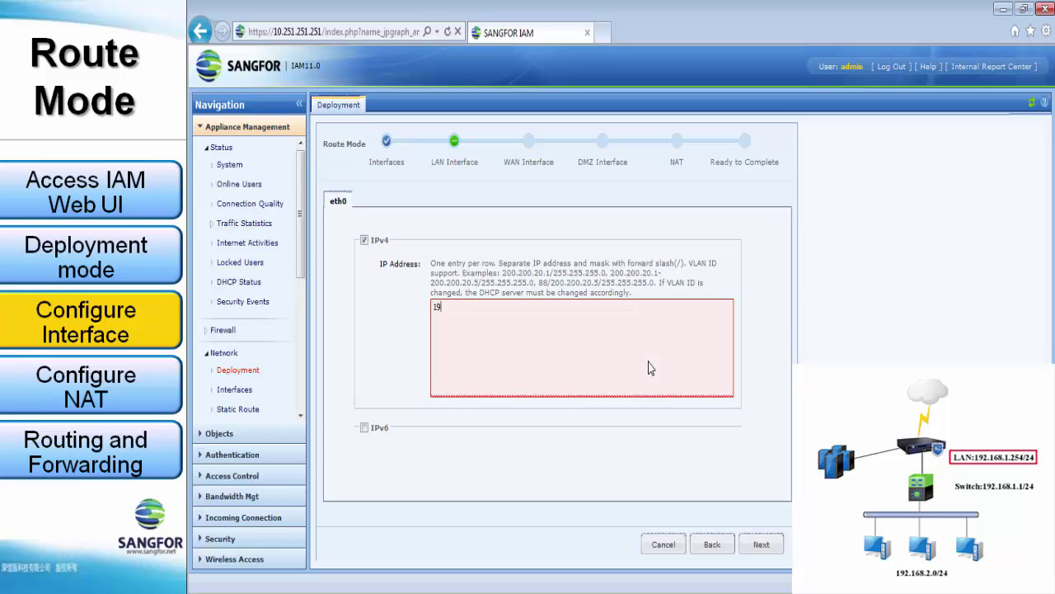
pyautogui.write('2.168.1.254/255.255.255.0')
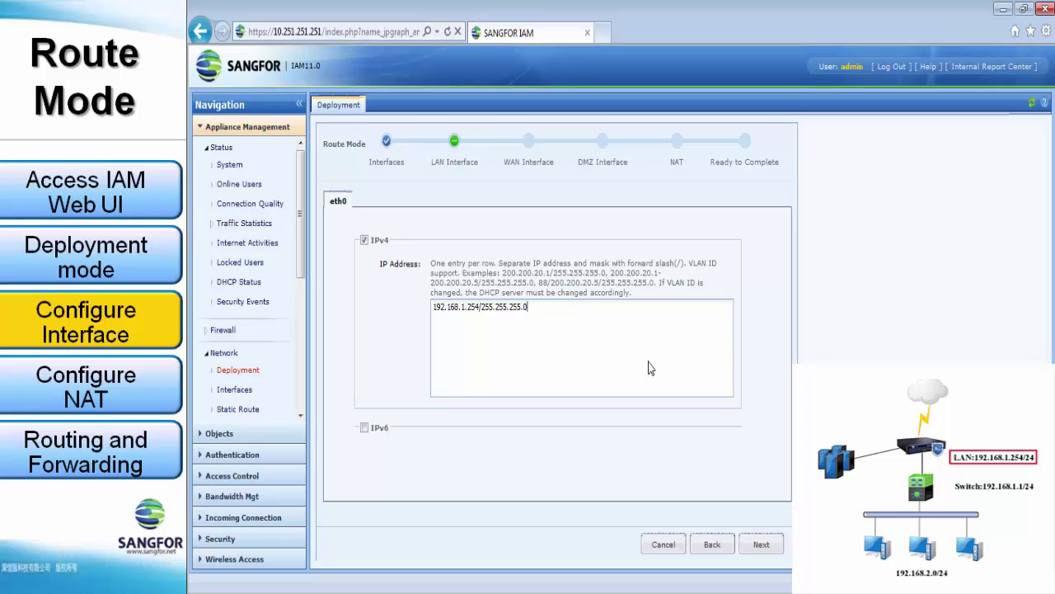
# On the WAN step, keep a specified address and set eth2 to 192.200.200.254/255.255.255.0.
pyautogui.click(760, 544)
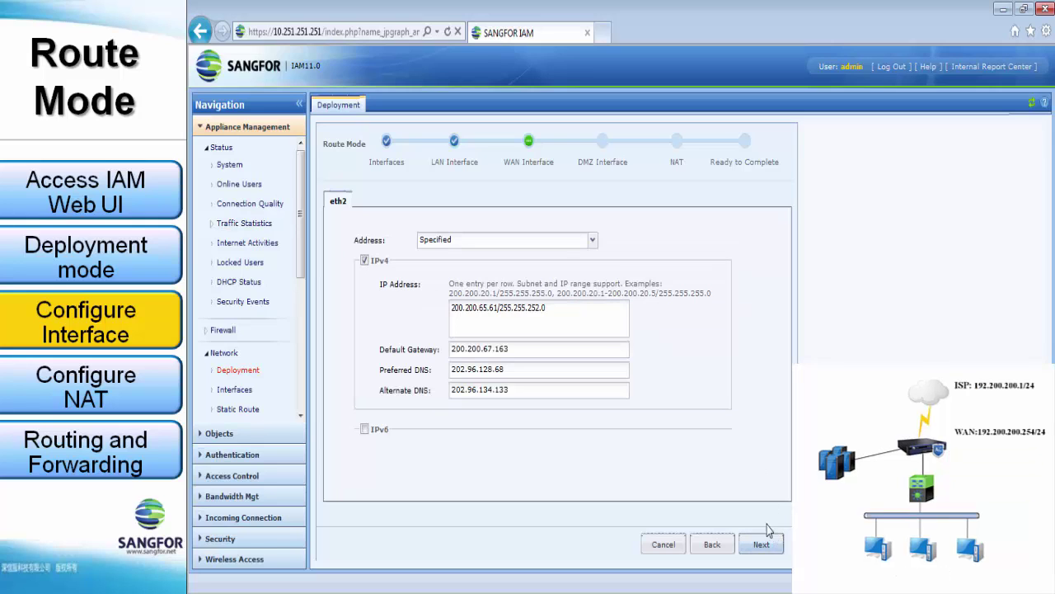
pyautogui.click(558, 255)
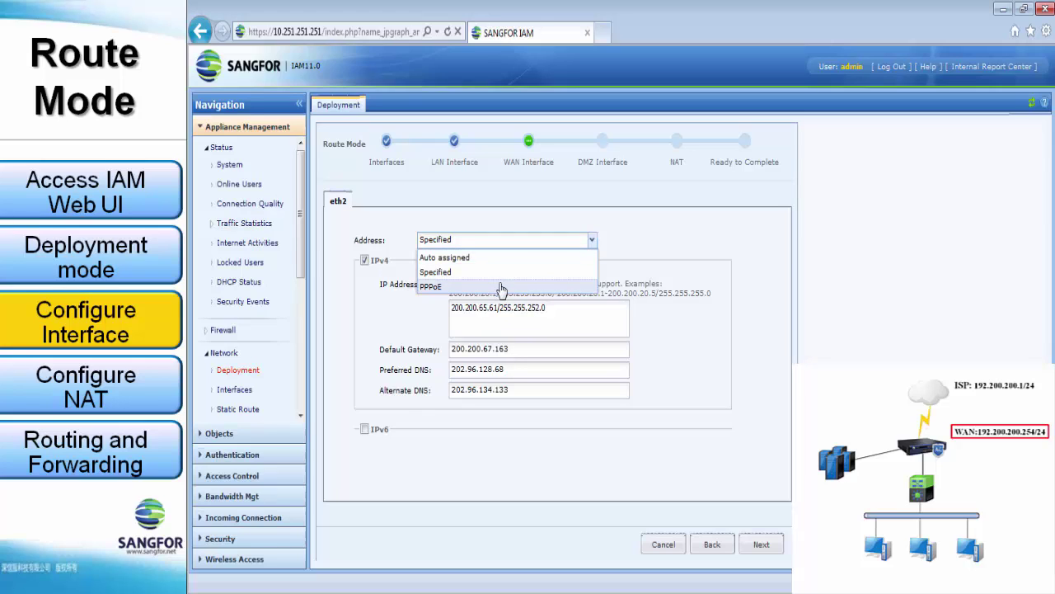
pyautogui.click(501, 286)
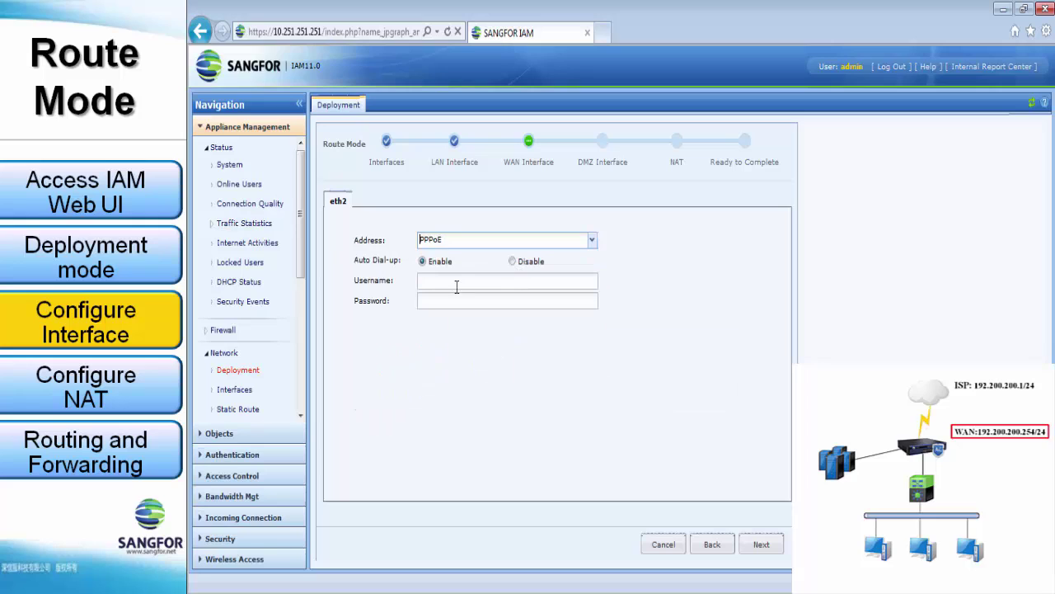
pyautogui.click(524, 240)
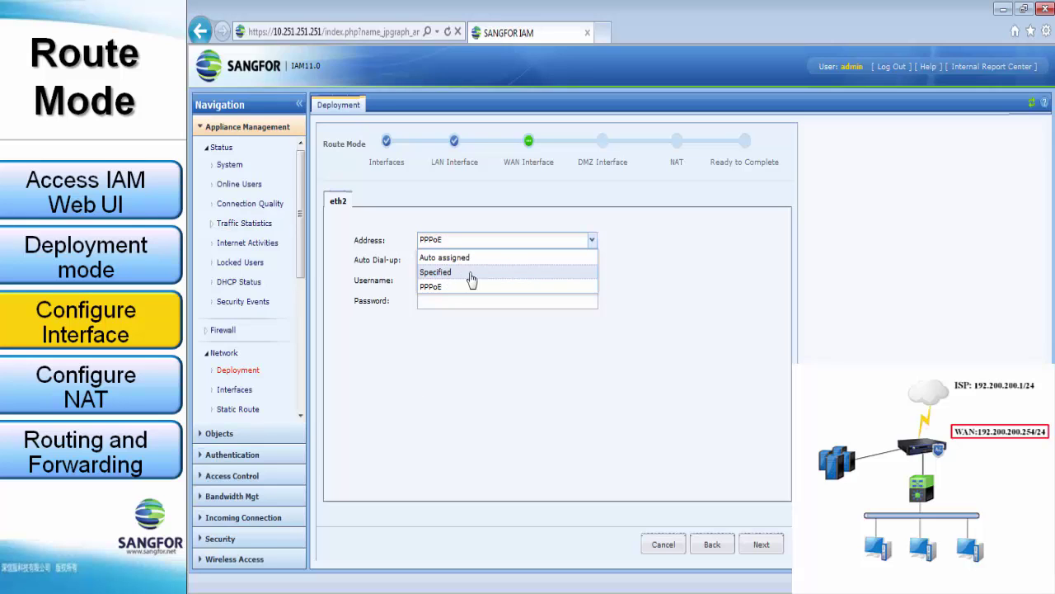
pyautogui.click(483, 273)
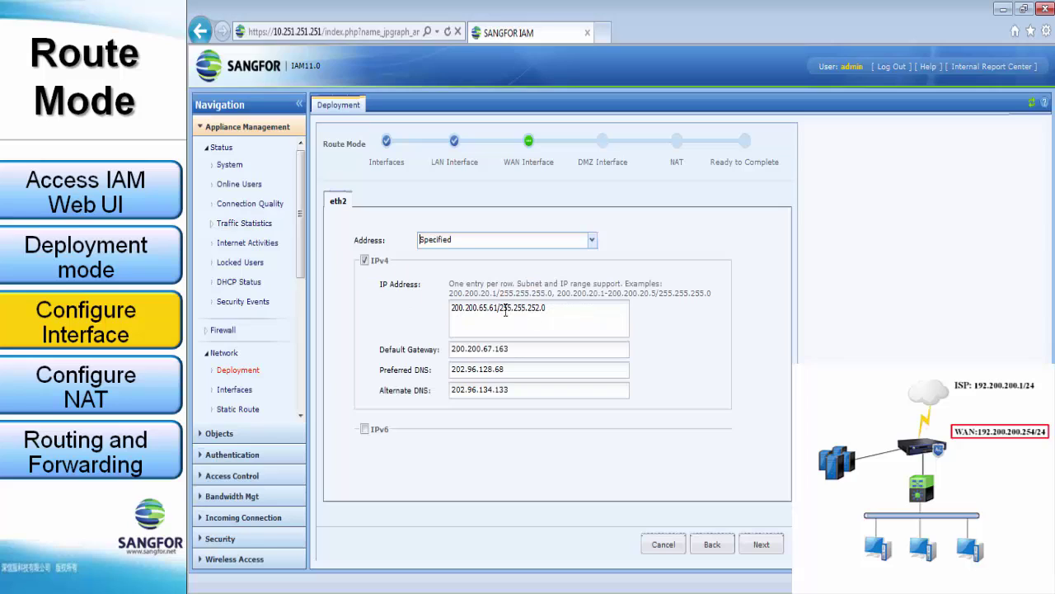
pyautogui.moveTo(498, 306); pyautogui.dragTo(451, 306)
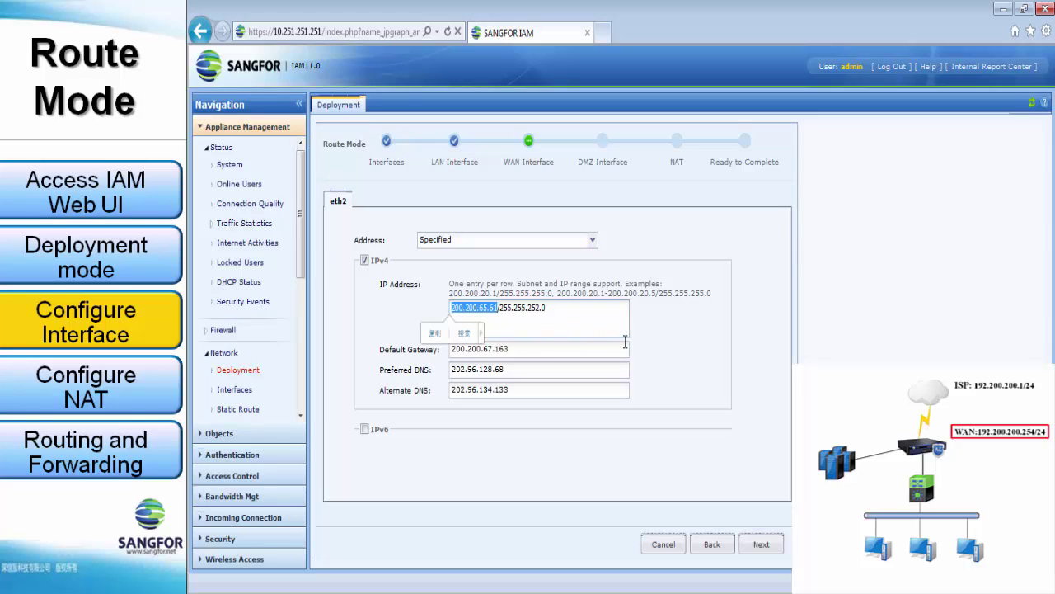
pyautogui.write('192.200.')
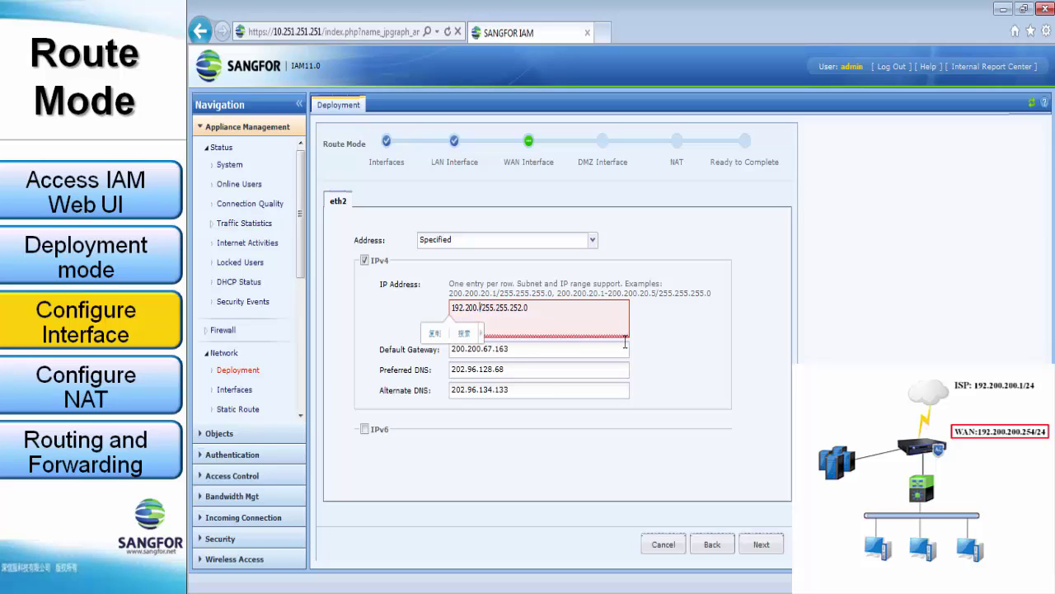
pyautogui.write('200.254')
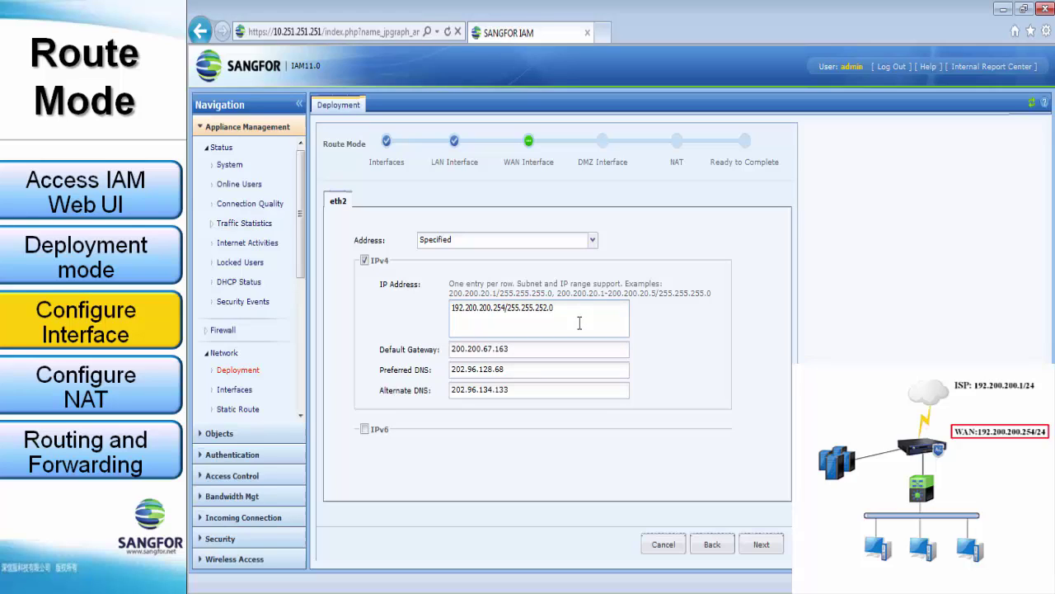
pyautogui.doubleClick(540, 306)
pyautogui.write('255')
# Set the WAN gateway to 192.200.200.1 and DNS servers to 8.8.8.8 and 8.8.4.4.
pyautogui.tripleClick(575, 352)
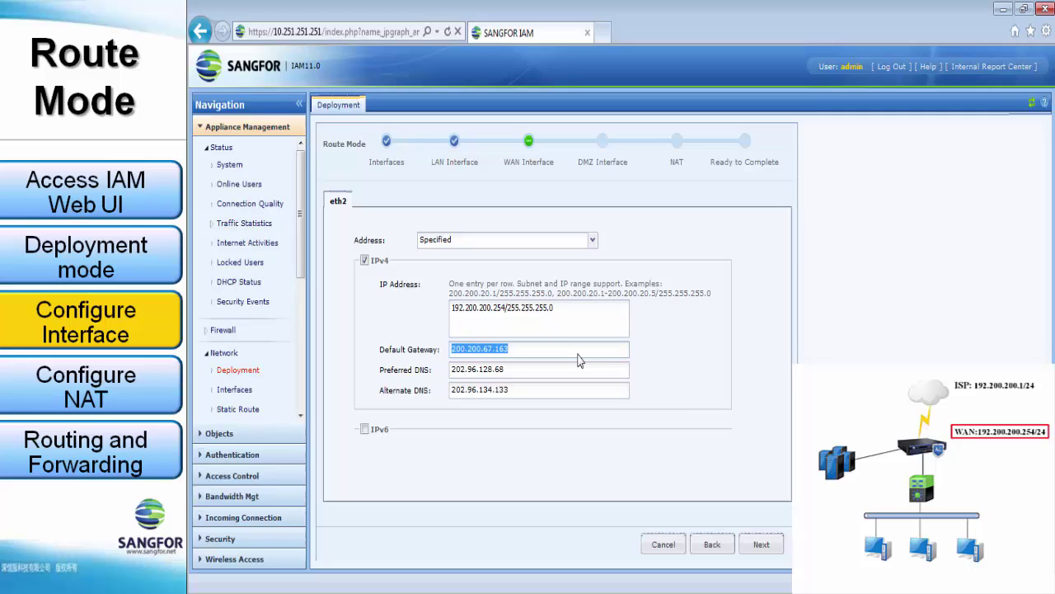
pyautogui.write('192.200')
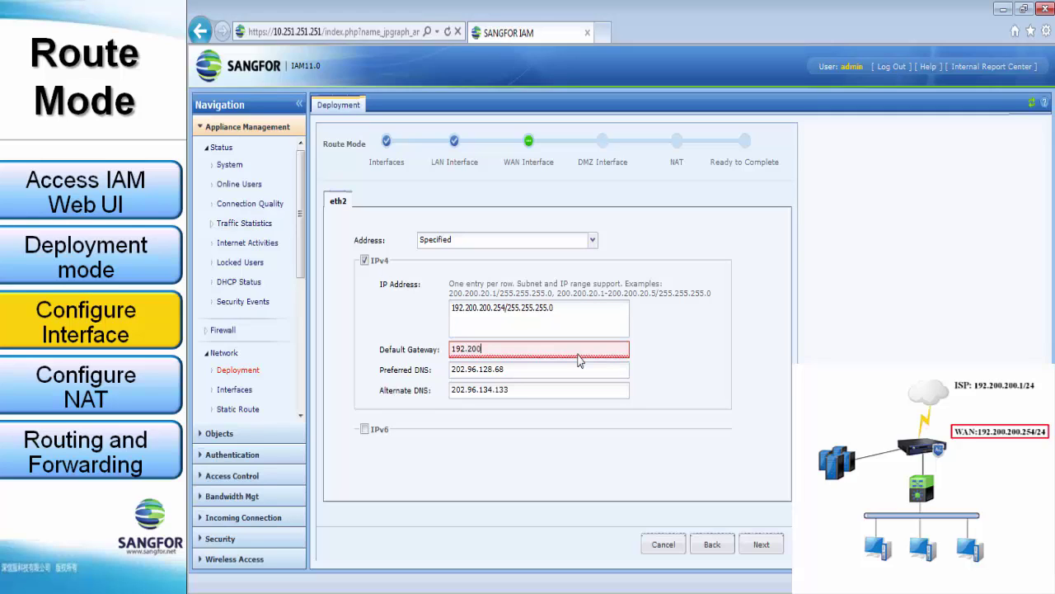
pyautogui.write('.200.1')
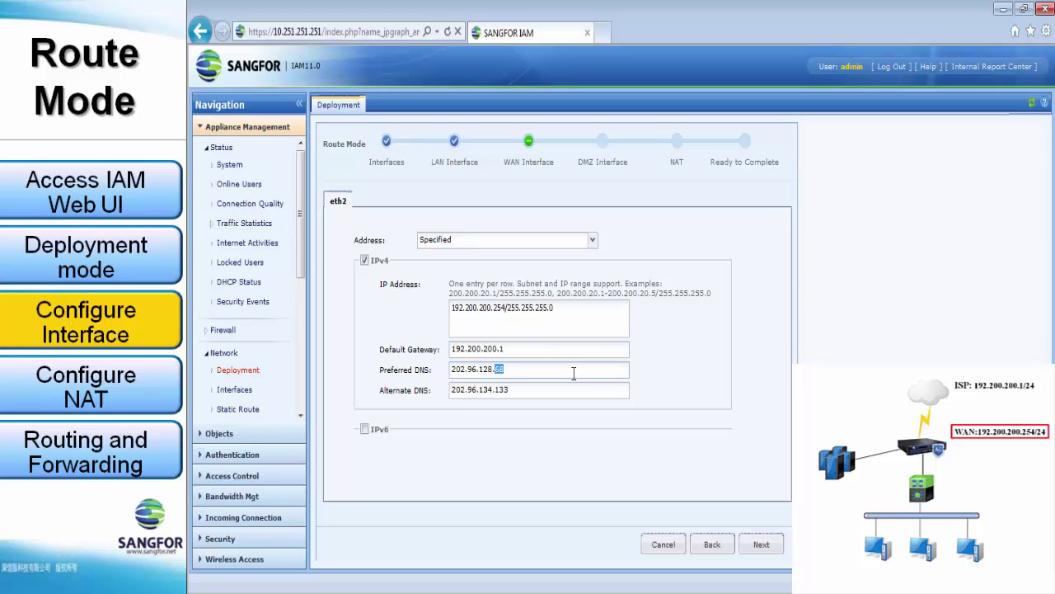
pyautogui.doubleClick(573, 374)
pyautogui.write('8.8.')
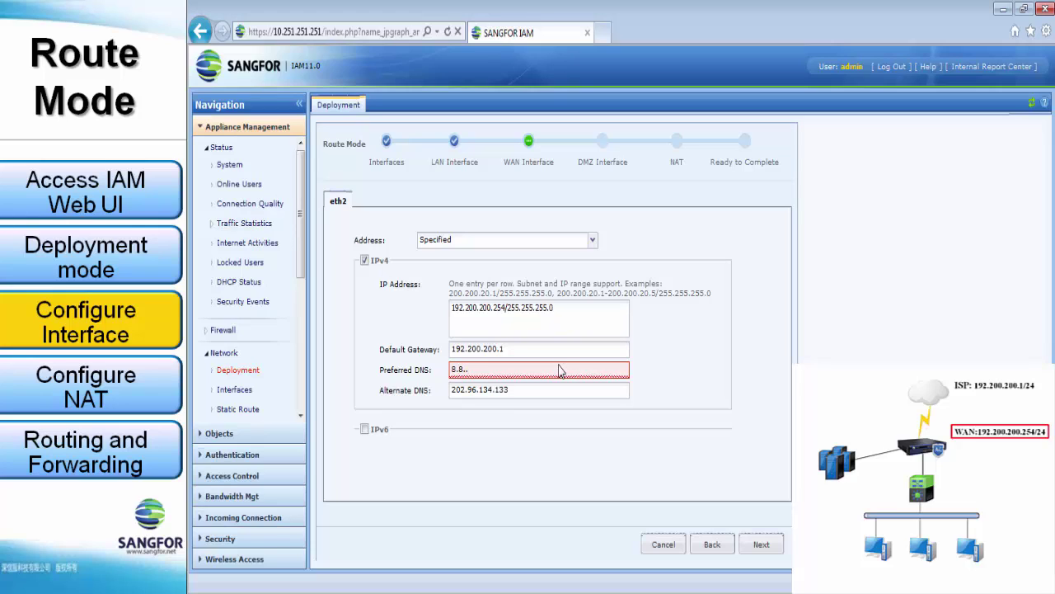
pyautogui.write('8.8')
pyautogui.press('Tab')
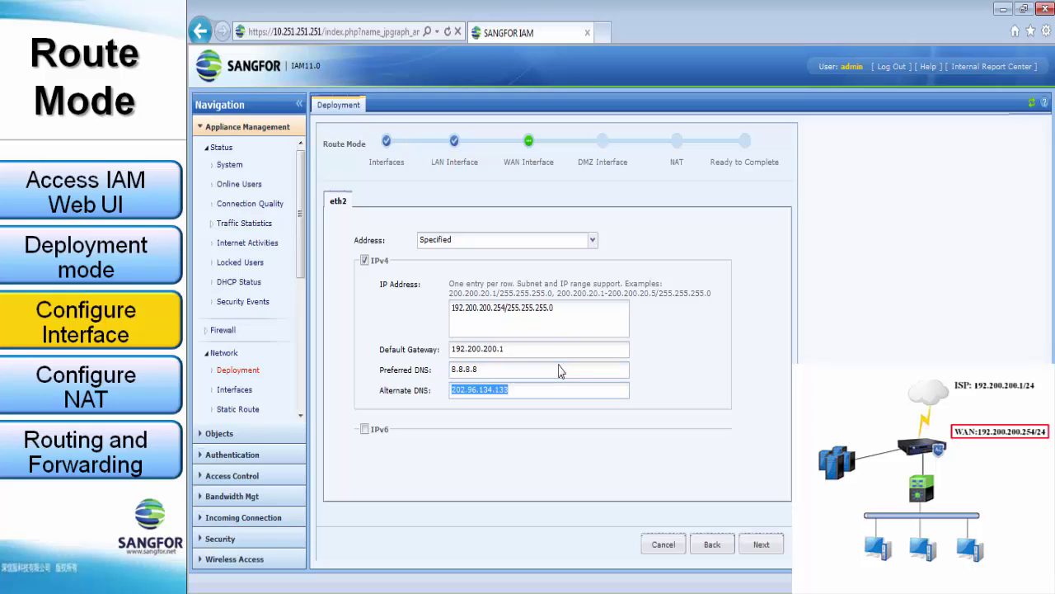
pyautogui.write('8.8.4')
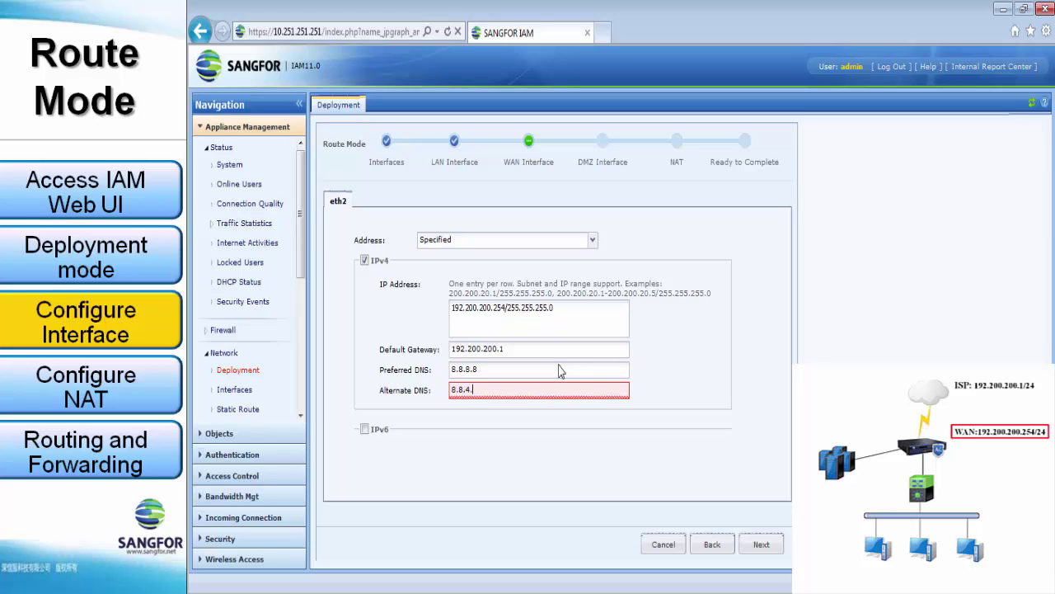
pyautogui.write('.4')
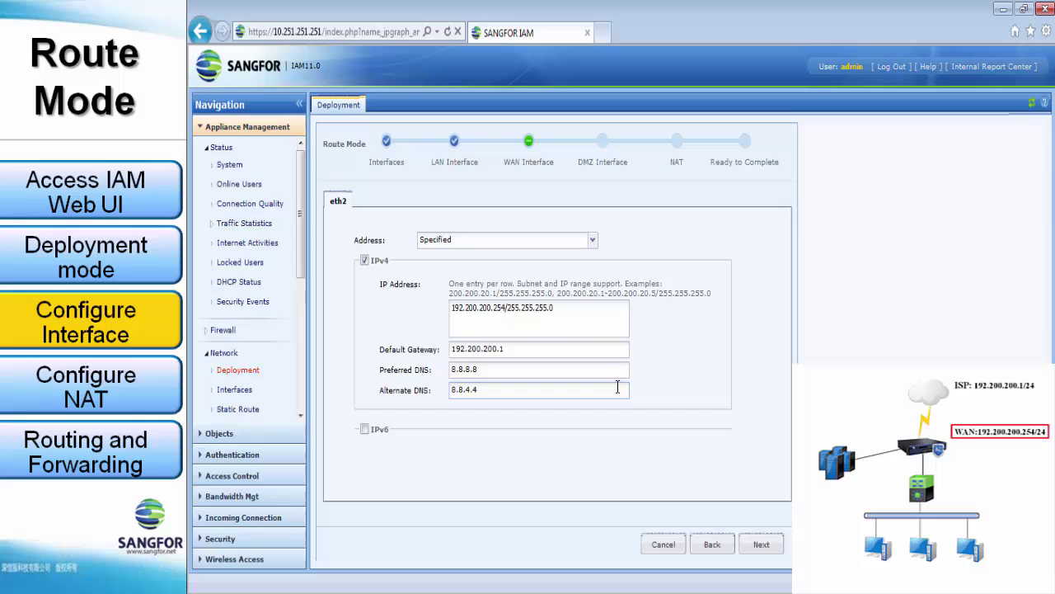
# Replace eth1's 10.252.252.252 DMZ address with 192.168.3.254/255.255.255.0.
pyautogui.click(761, 544)
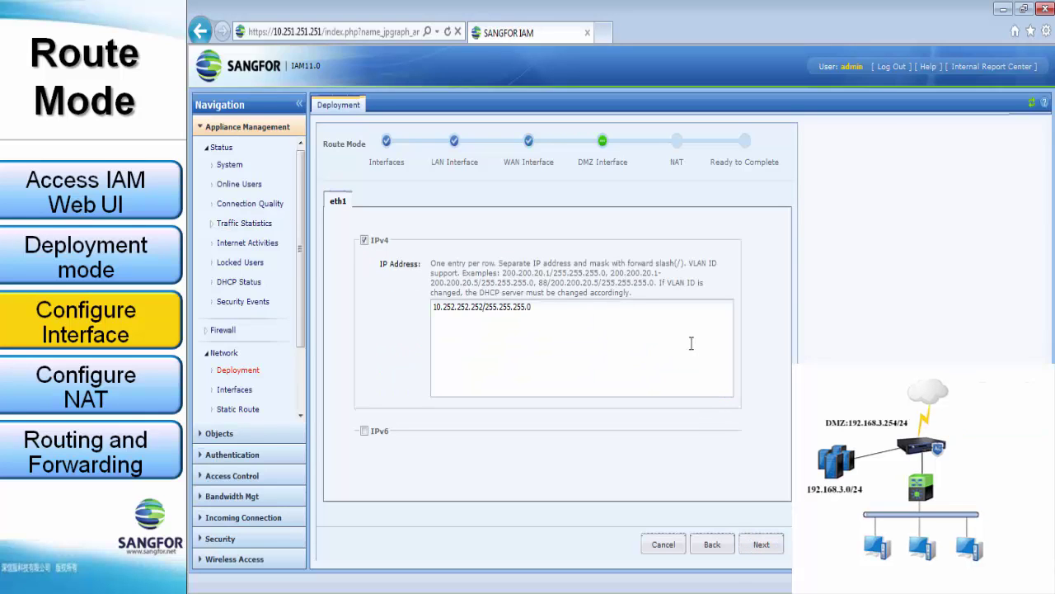
pyautogui.click(465, 315)
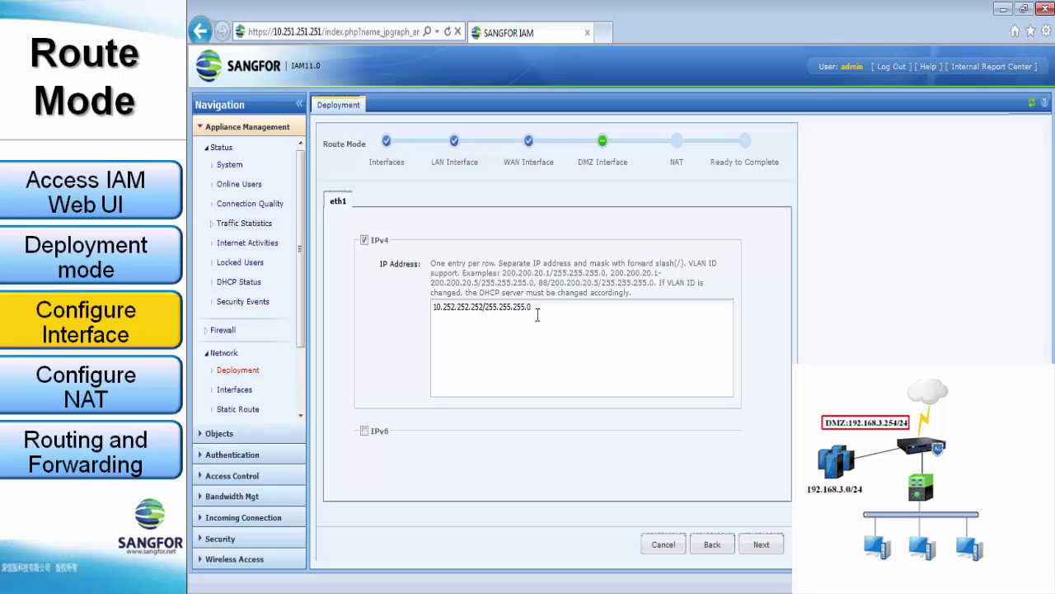
pyautogui.hotkey('ctrl', 'a')
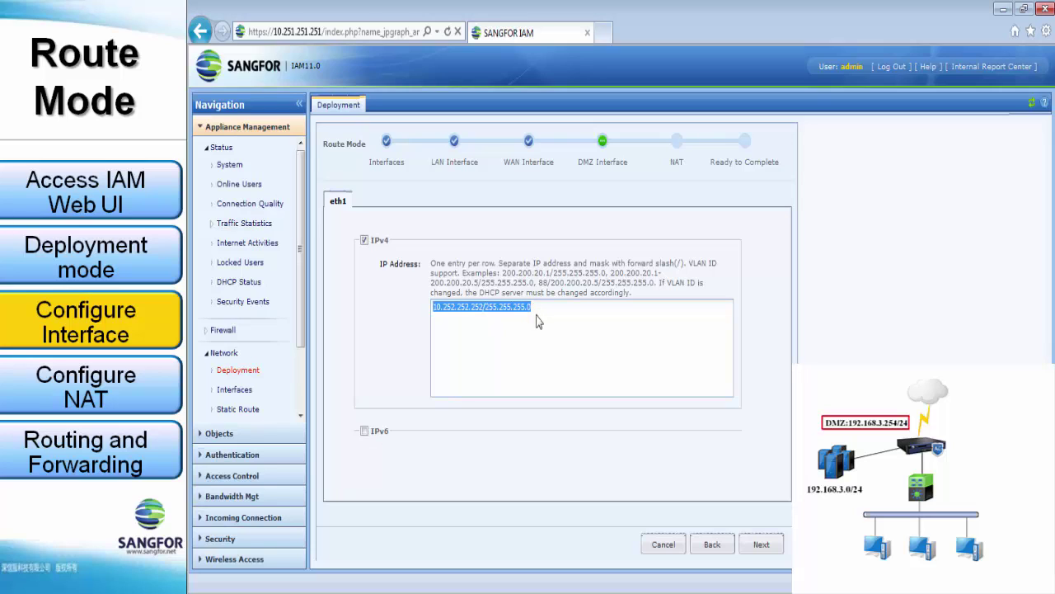
pyautogui.write('192.')
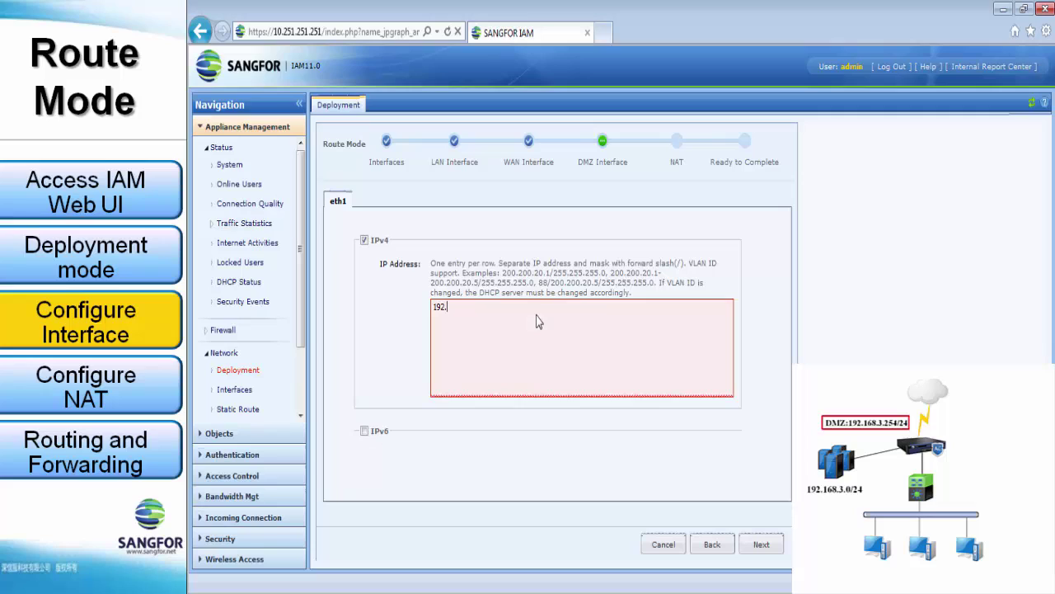
pyautogui.write('168.3.254/255.255.255.0')
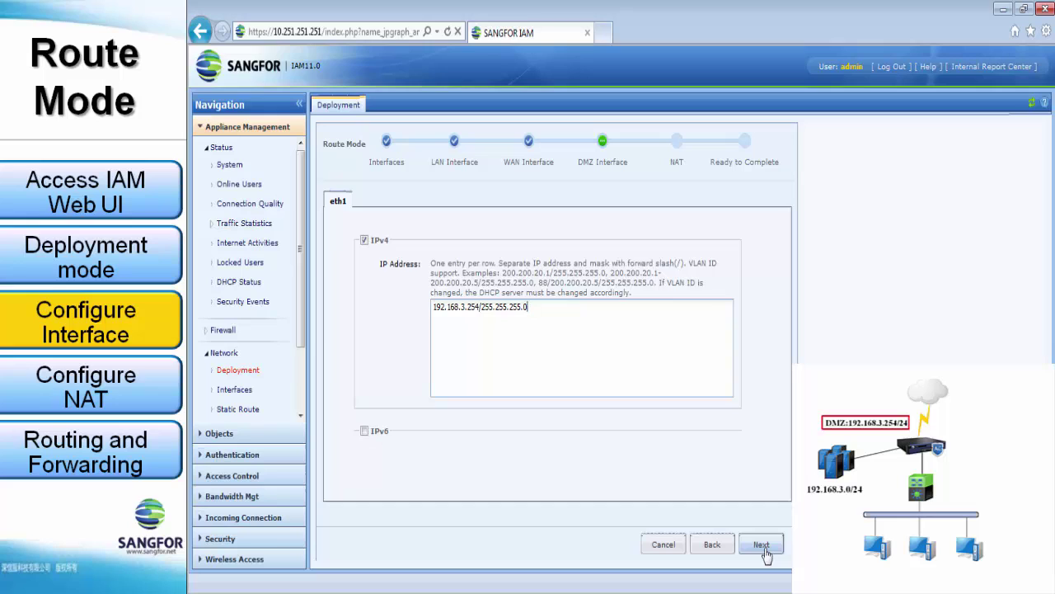
# On the NAT step, set the source NAT WAN interface to WAN1(eth2).
pyautogui.click(762, 545)
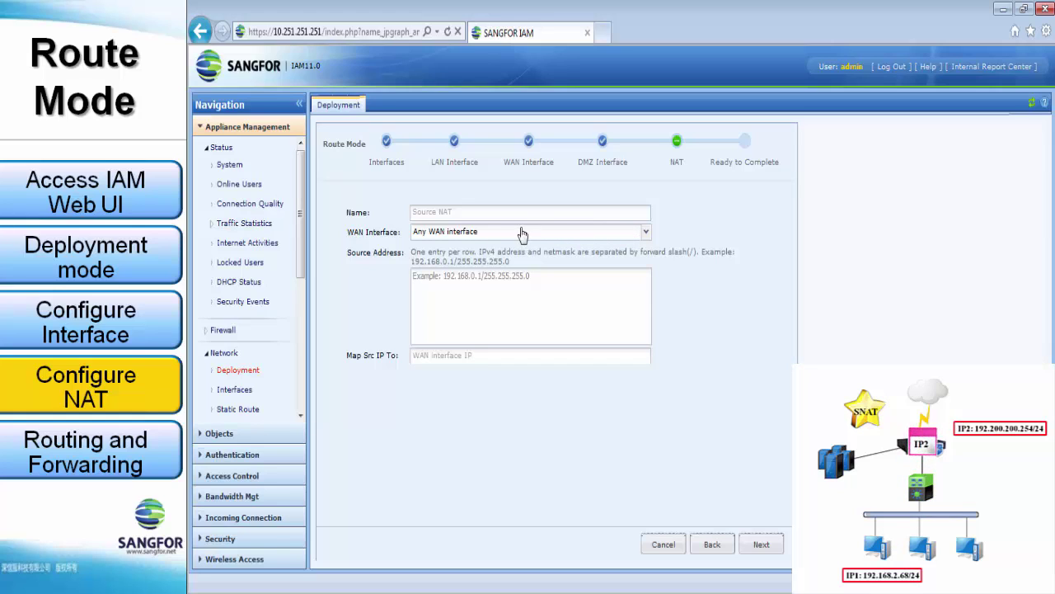
pyautogui.click(437, 233)
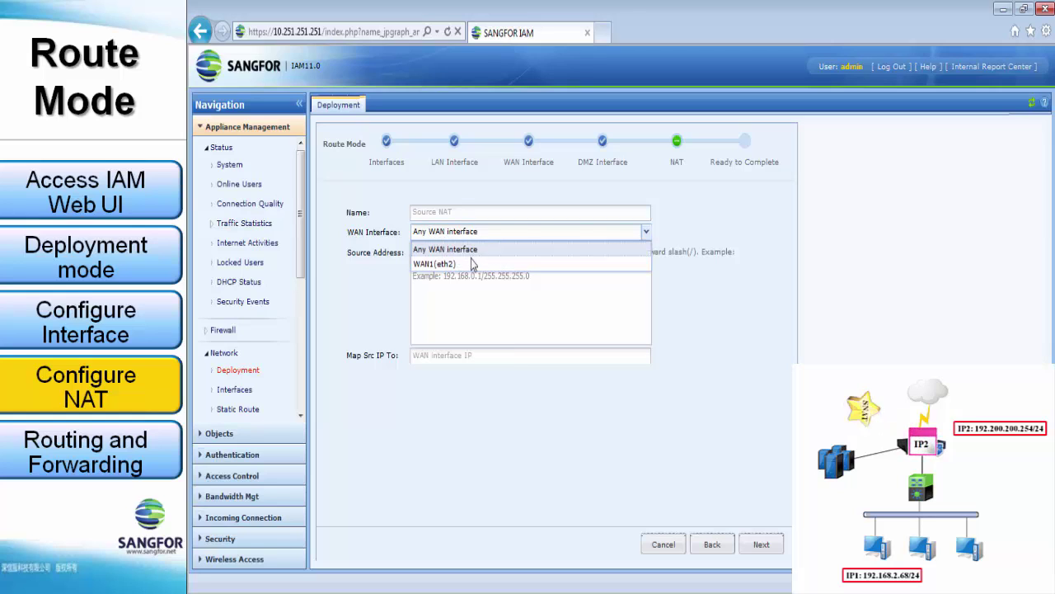
pyautogui.click(453, 264)
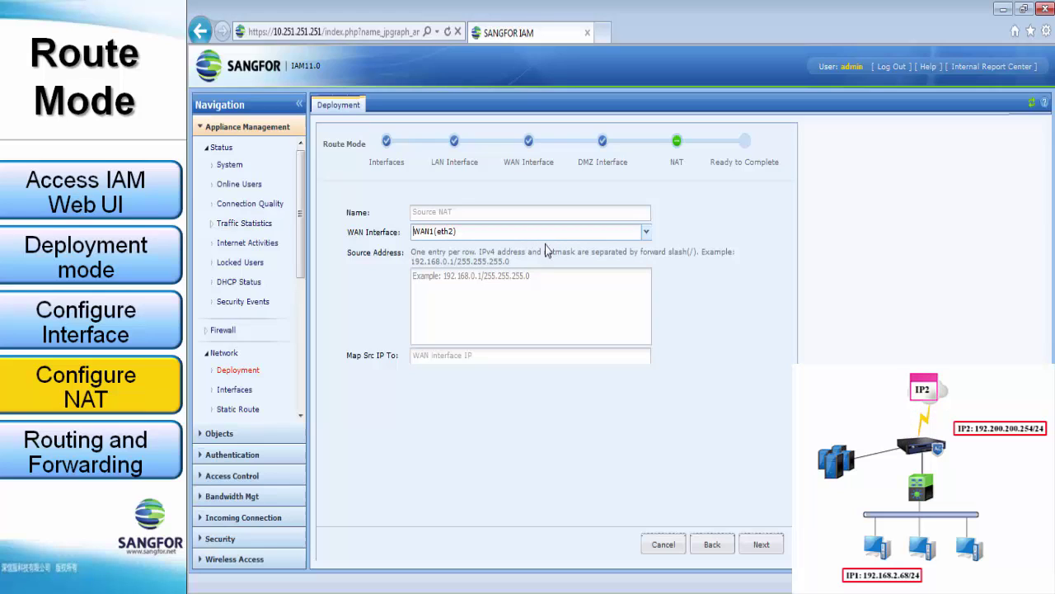
pyautogui.click(550, 277)
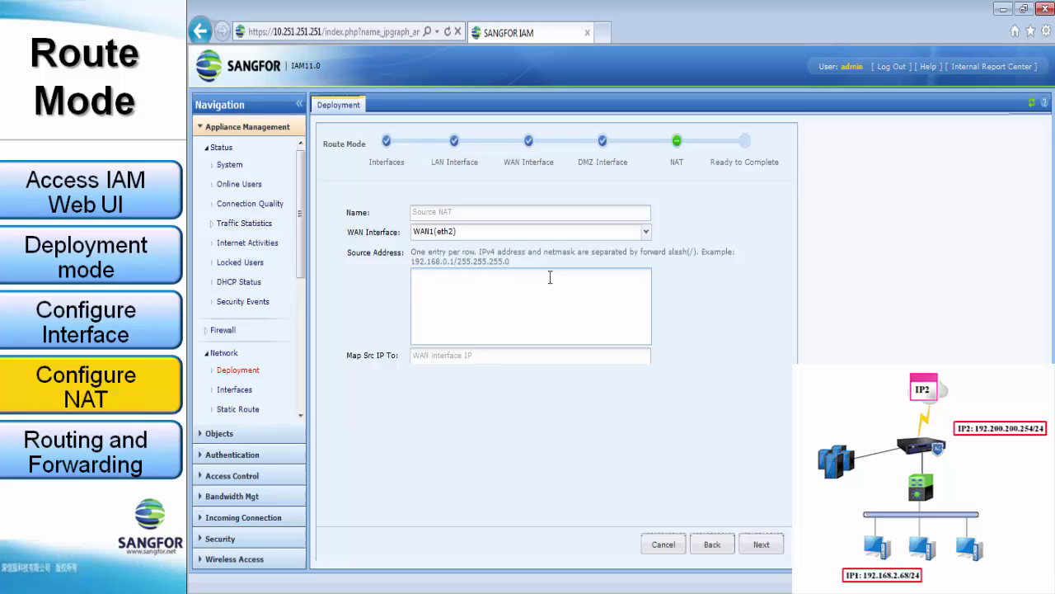
# List source addresses 192.168.1.0/255.255.255.0 and 192.168.2.0/255.255.255.0 on separate lines.
pyautogui.write('92.168')
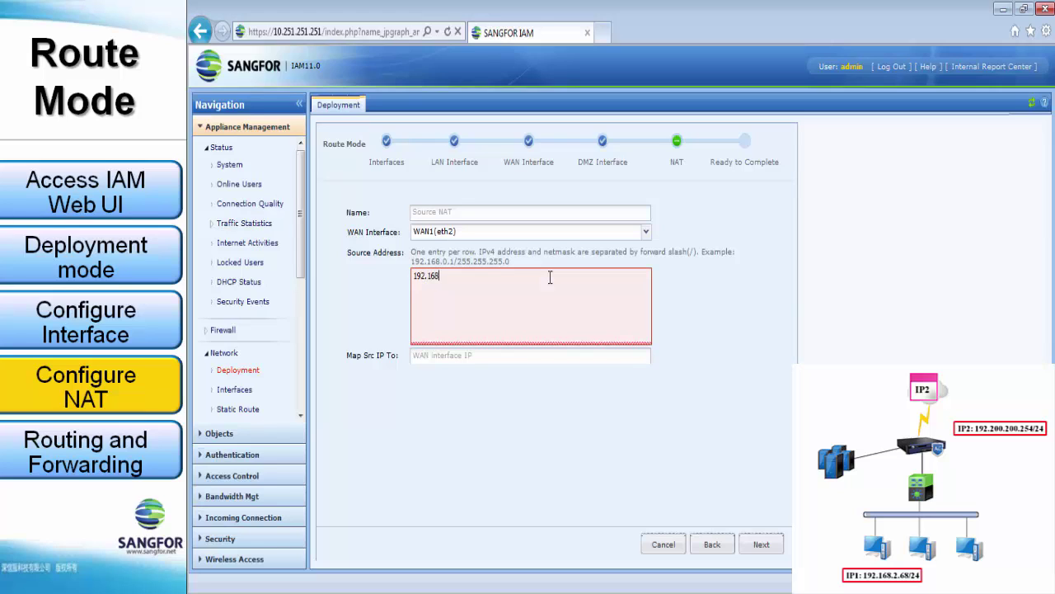
pyautogui.write('.1.')
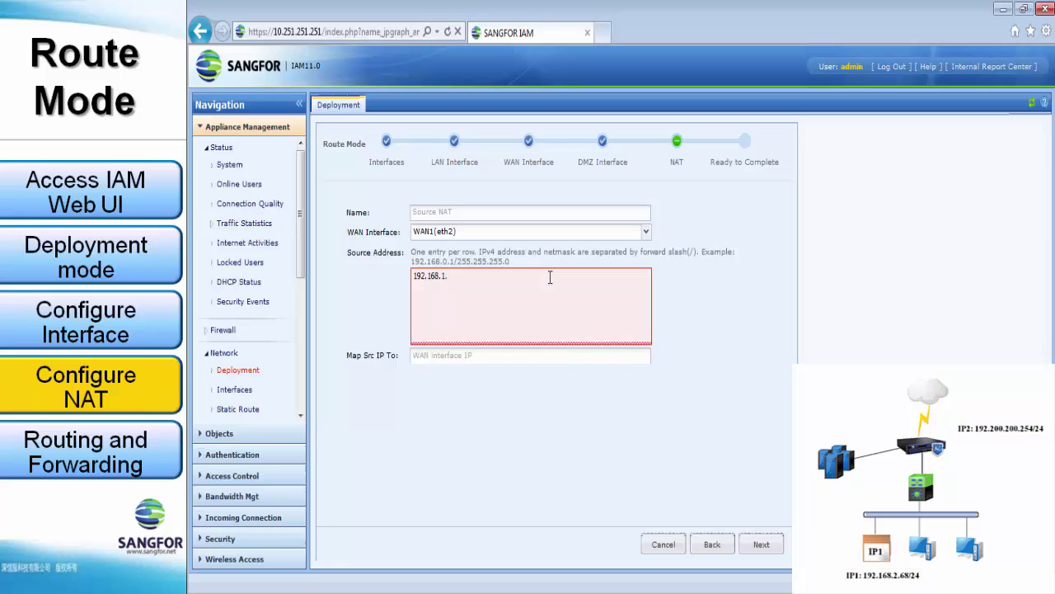
pyautogui.write('0')
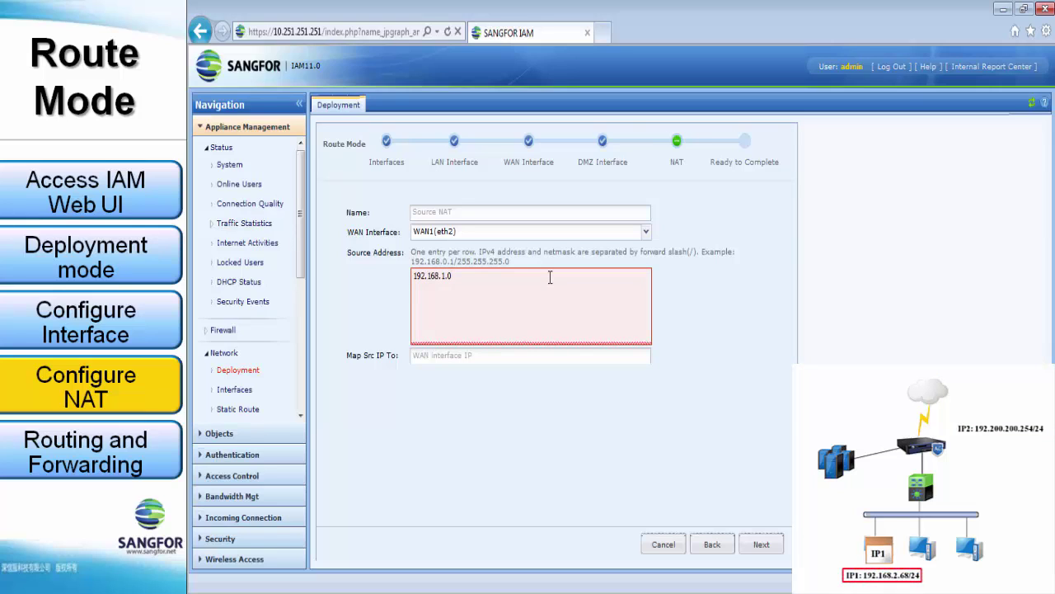
pyautogui.write('/2')
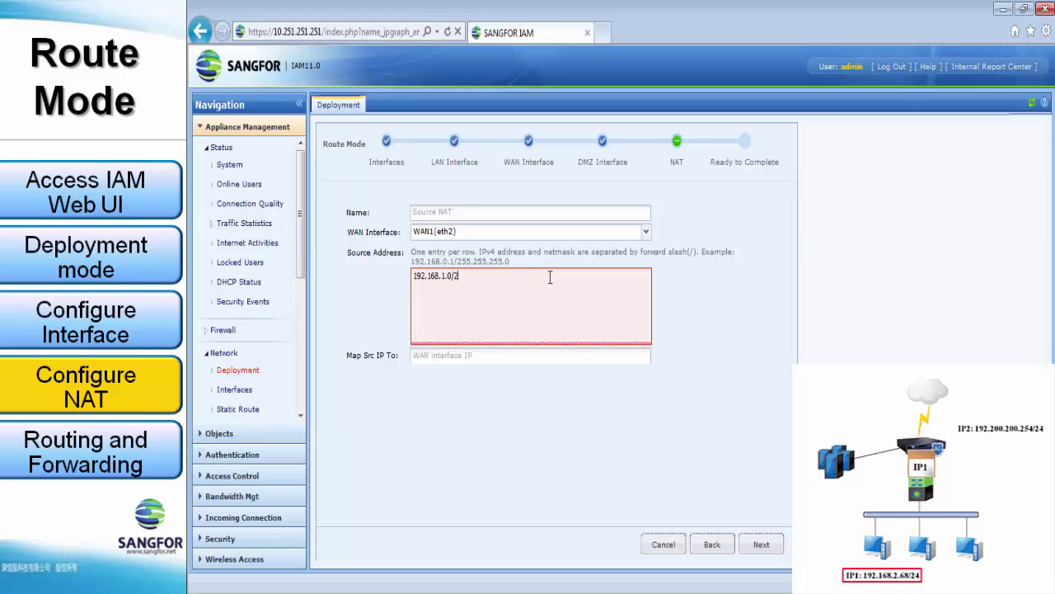
pyautogui.write('55.255.255.255.0')
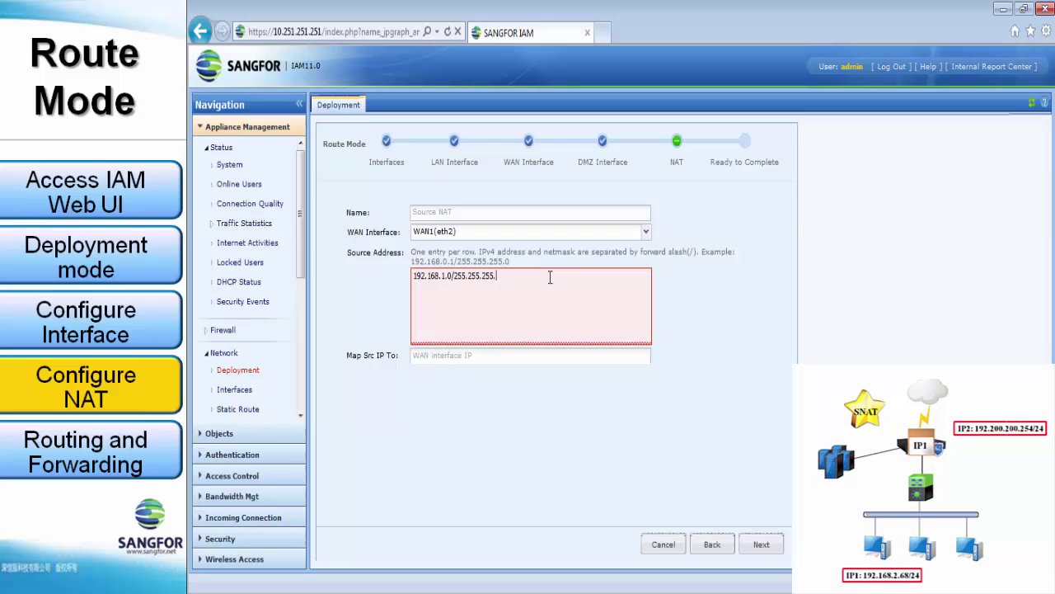
pyautogui.press('Return')
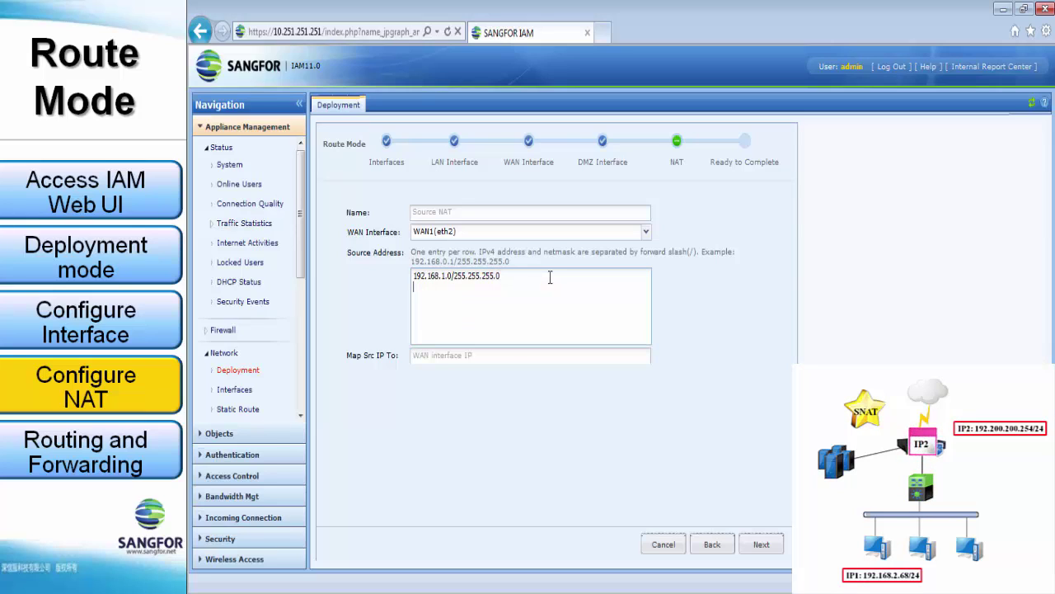
pyautogui.write('192.168.')
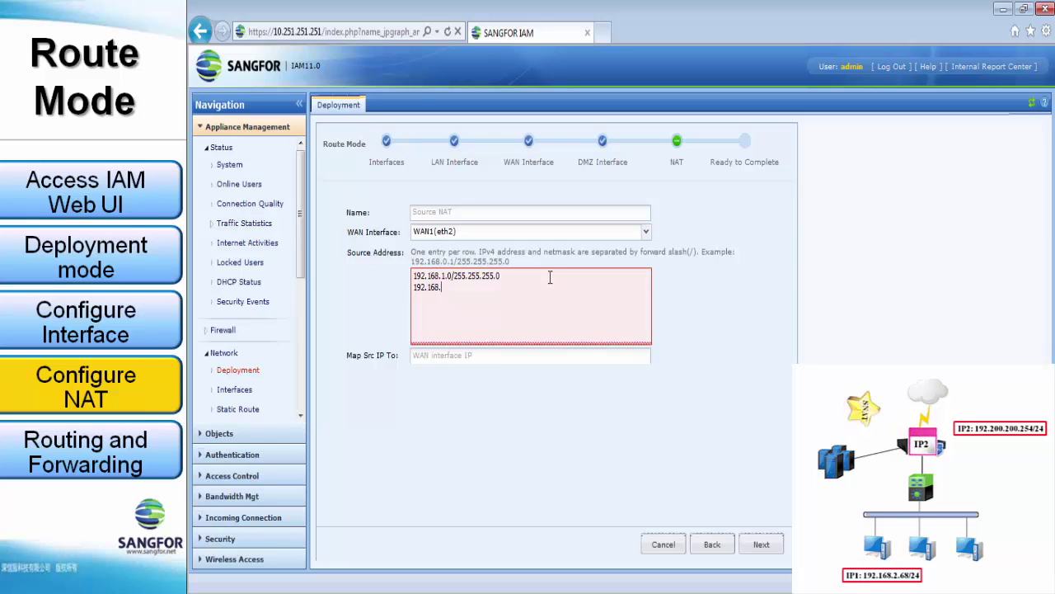
pyautogui.write('2.0')
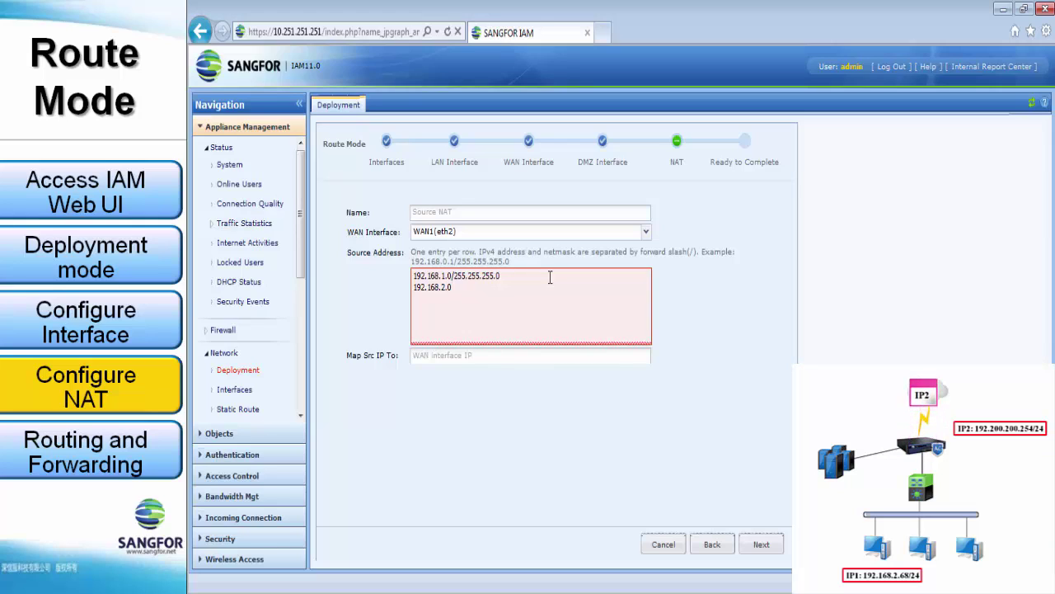
pyautogui.write('/255')
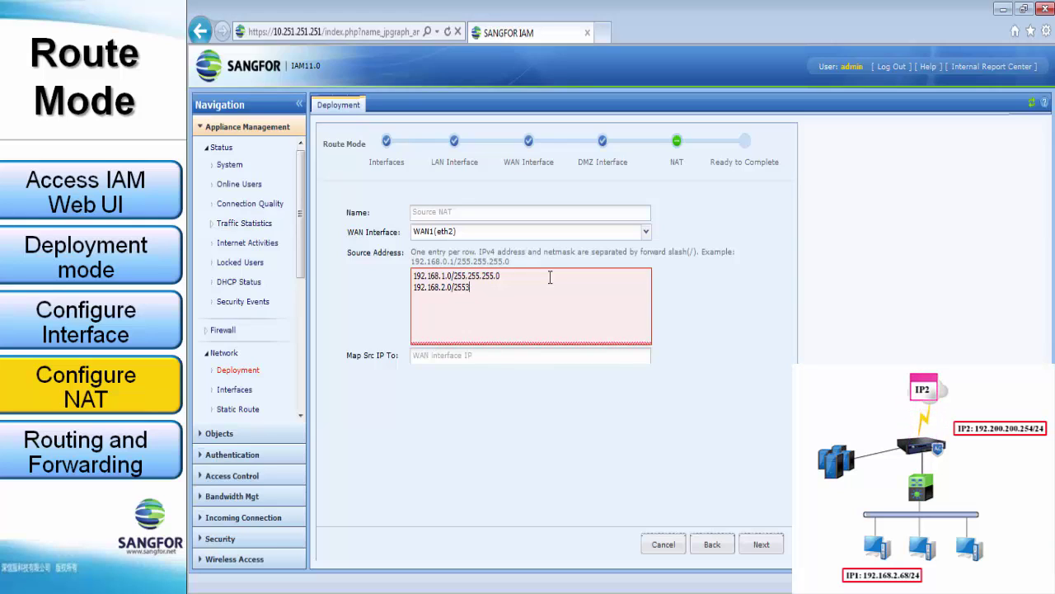
pyautogui.write('.255.2')
pyautogui.write('55.0')
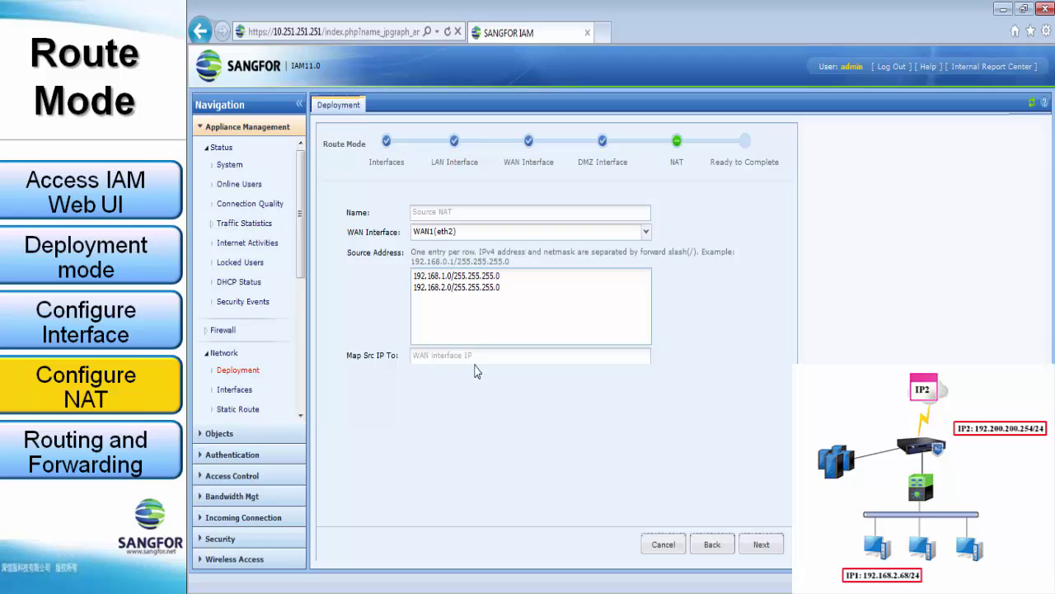
# Commit the Route Mode deployment from the summary and confirm the device restart.
pyautogui.click(758, 546)
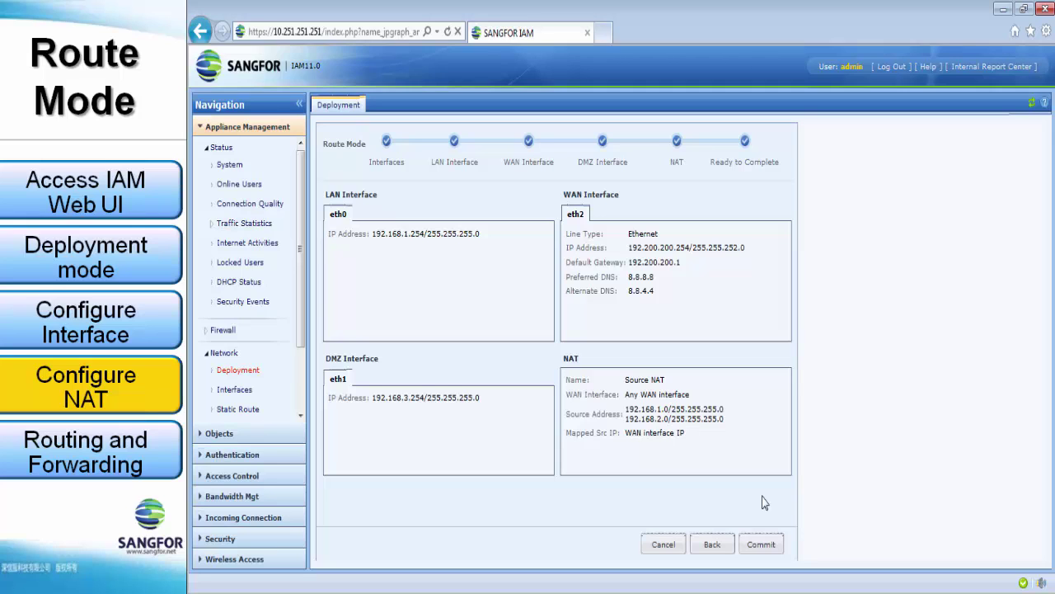
pyautogui.click(759, 542)
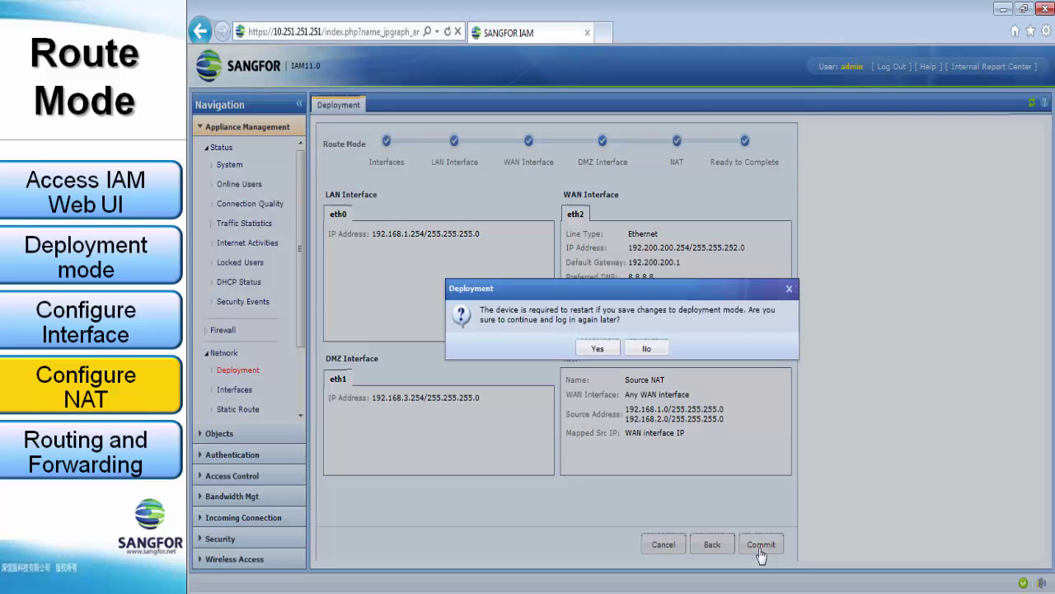
pyautogui.click(597, 349)
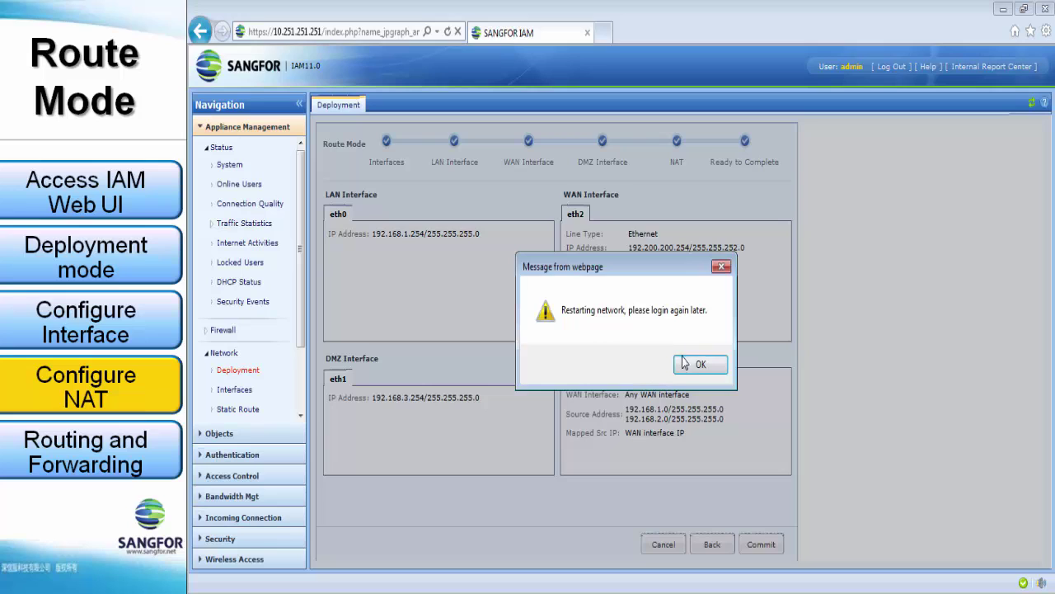
# Dismiss the restart notice and go to Network > Static Route.
pyautogui.click(684, 362)
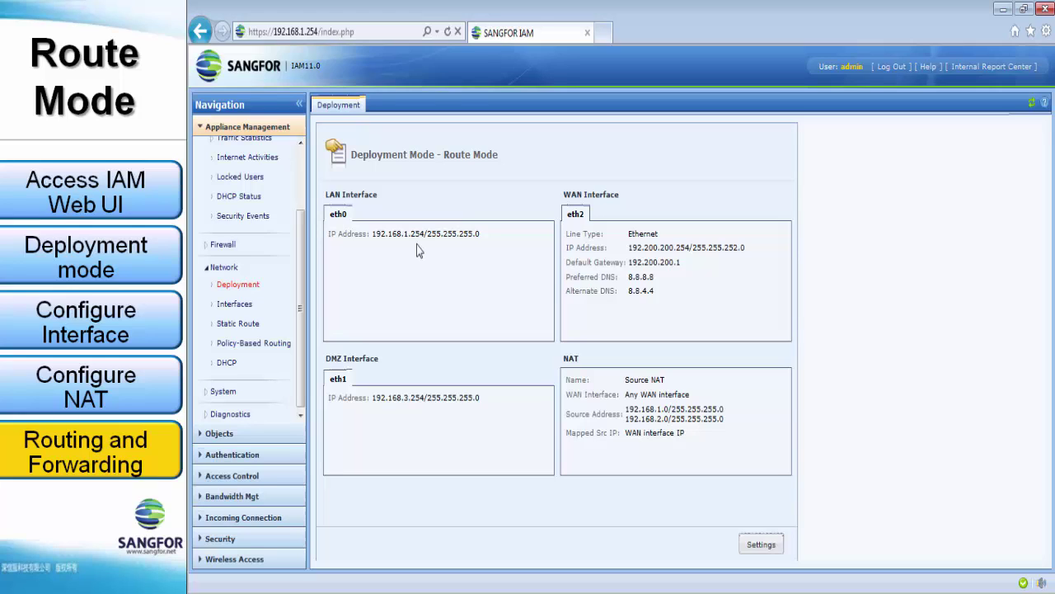
pyautogui.click(236, 328)
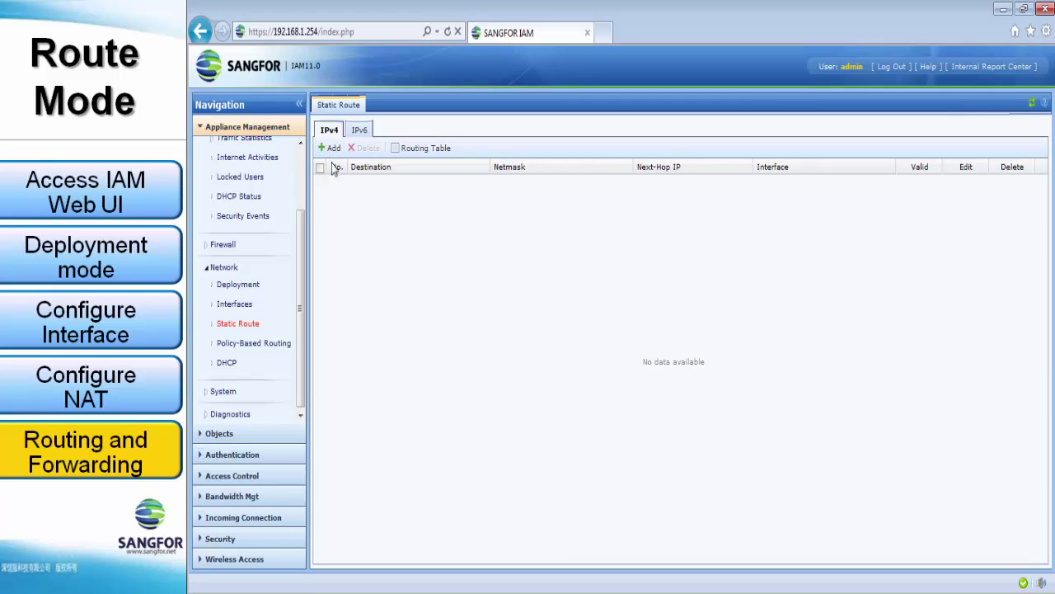
# Check the routing table's default route 0.0.0.0 via 192.200.200.1 on eth2, then close it.
pyautogui.click(420, 150)
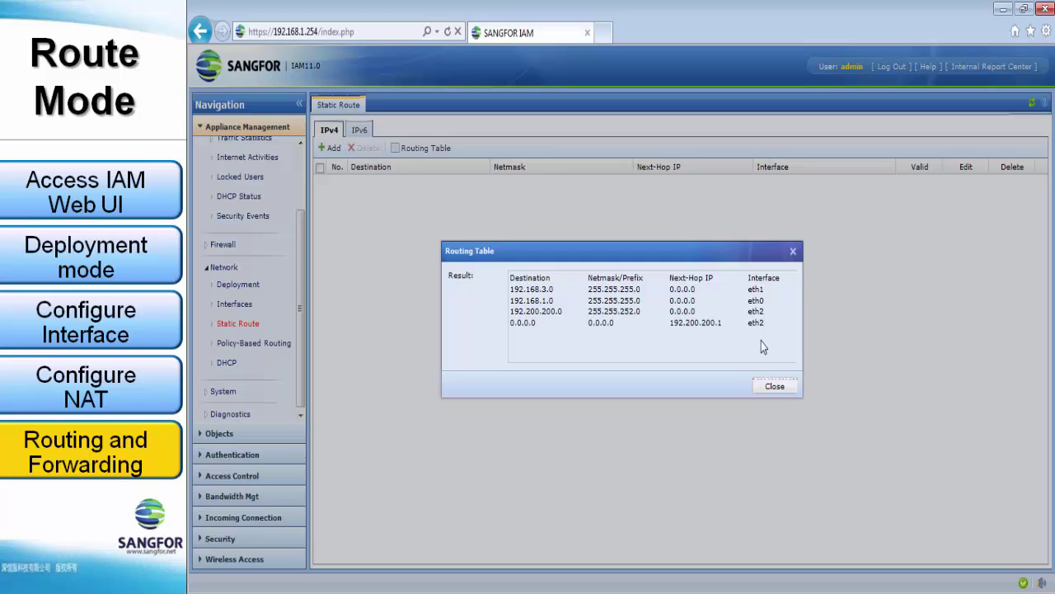
pyautogui.click(770, 388)
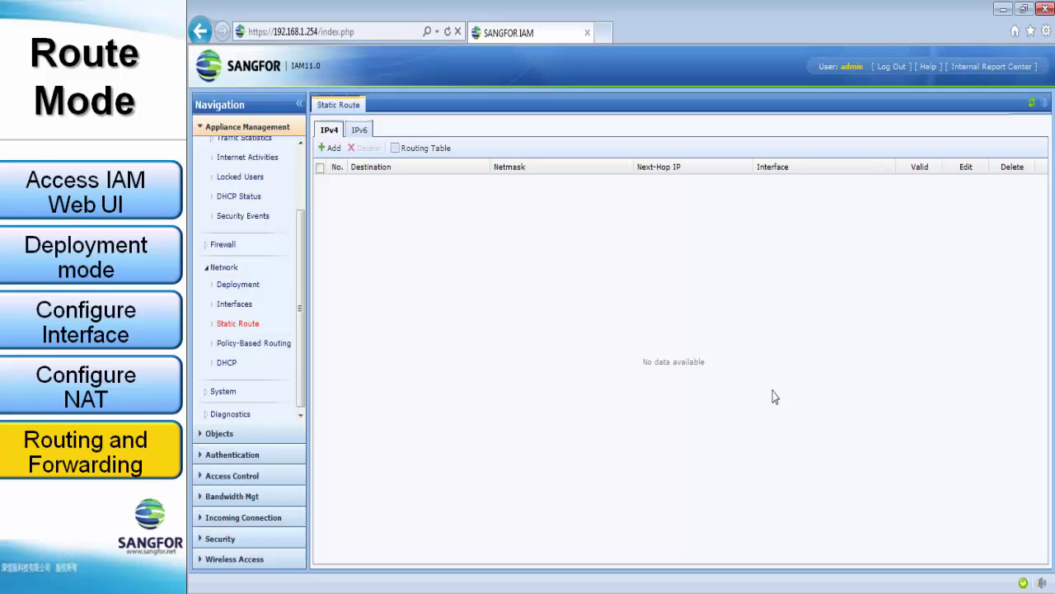
# Add a route to 192.168.2.0/255.255.255.0 via next hop 192.168.1.1, interface Auto.
pyautogui.click(333, 149)
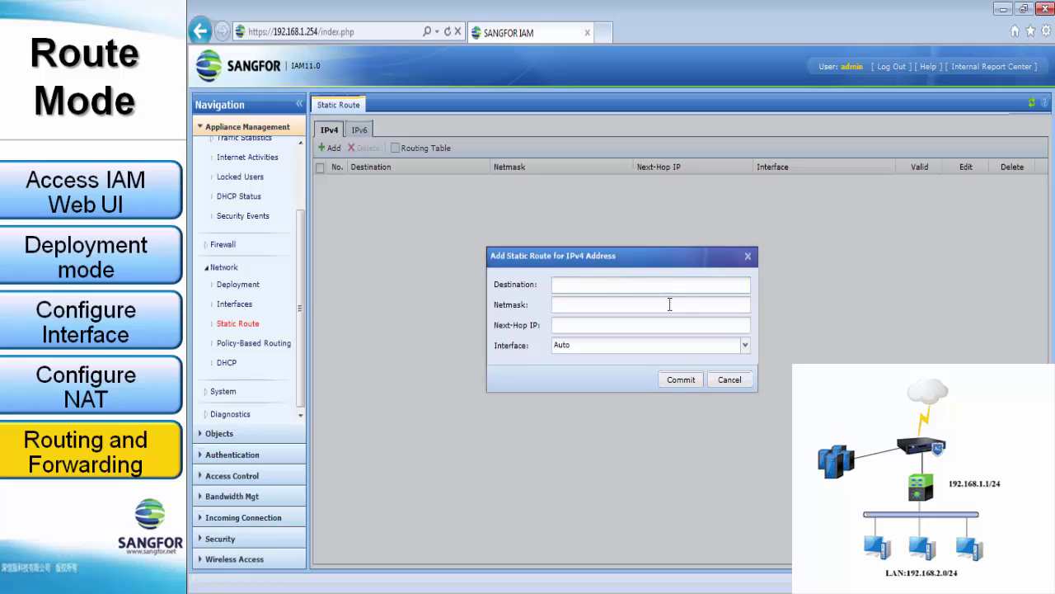
pyautogui.write('192.16')
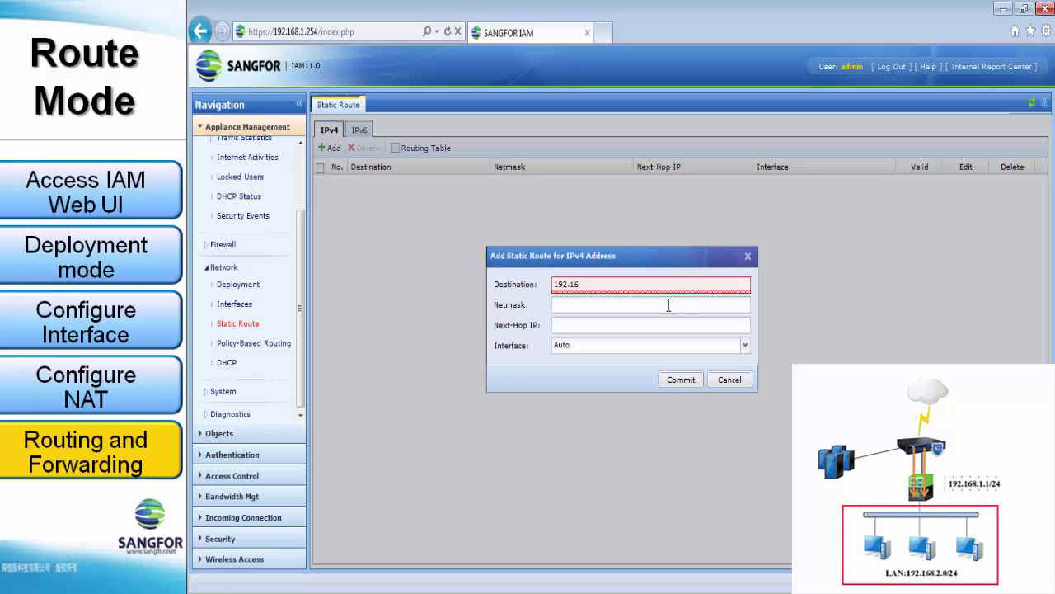
pyautogui.write('8.2.0')
pyautogui.press('Tab')
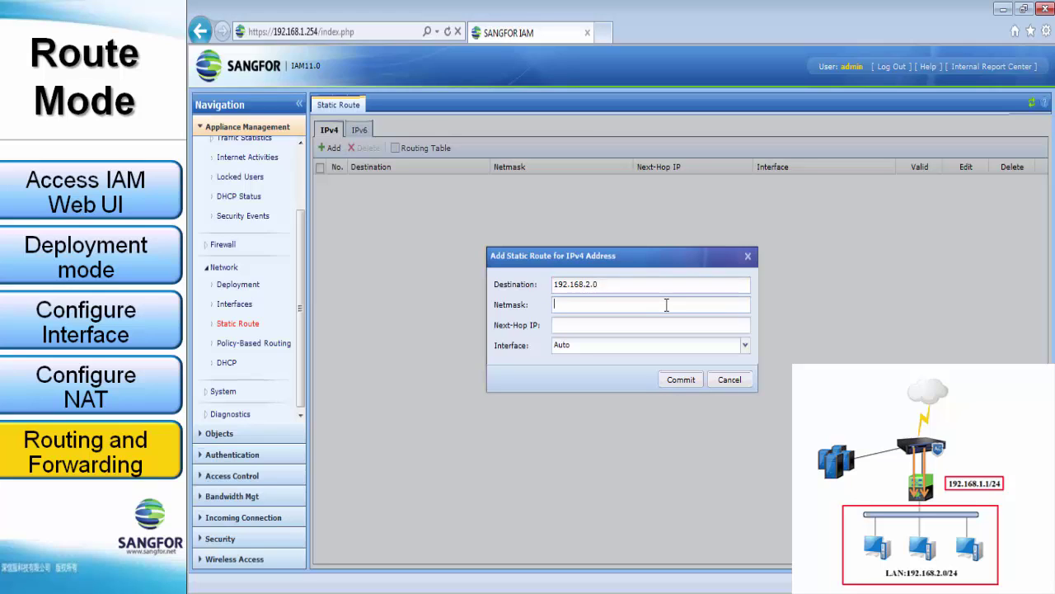
pyautogui.write('255.255.')
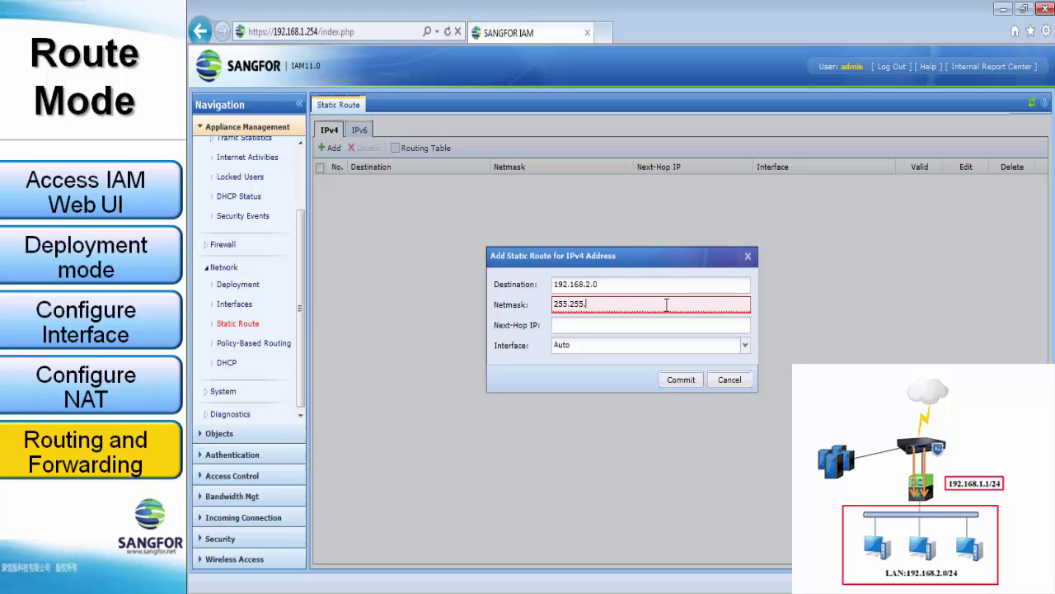
pyautogui.write('255.0')
pyautogui.press('Tab')
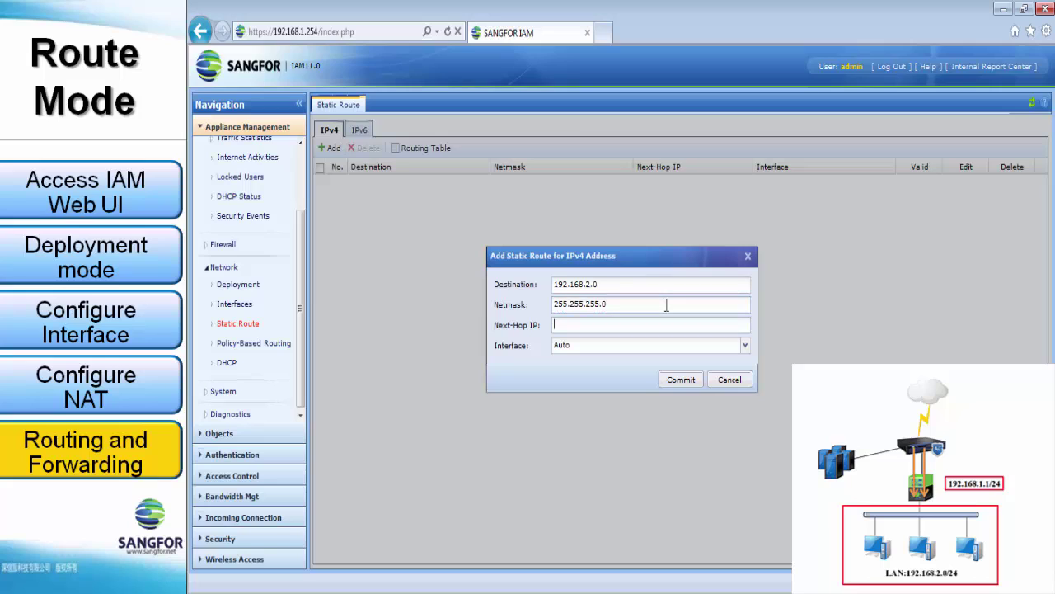
pyautogui.write('192.16')
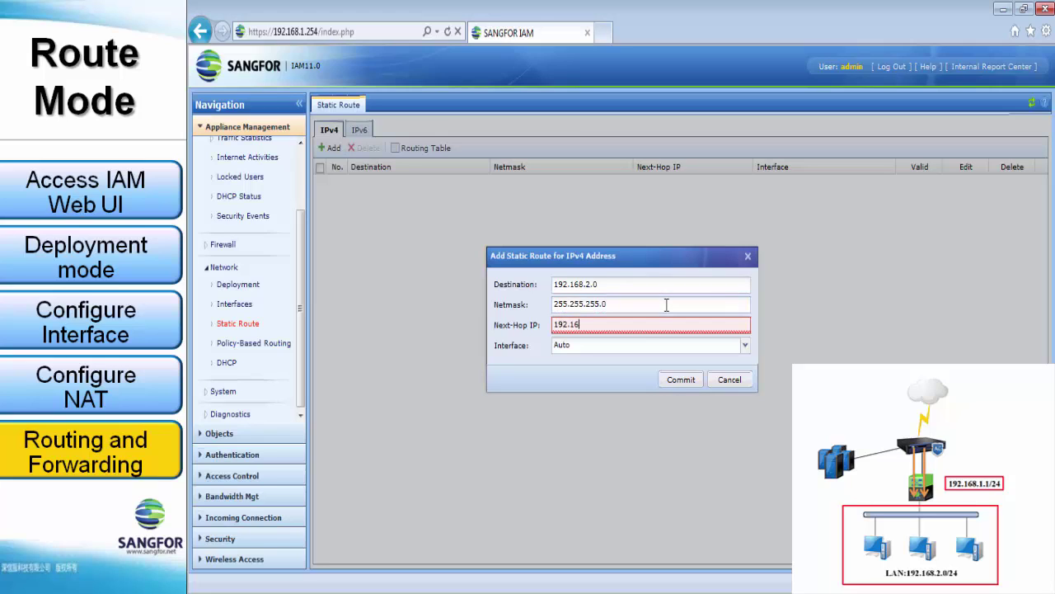
pyautogui.write('8.1.1')
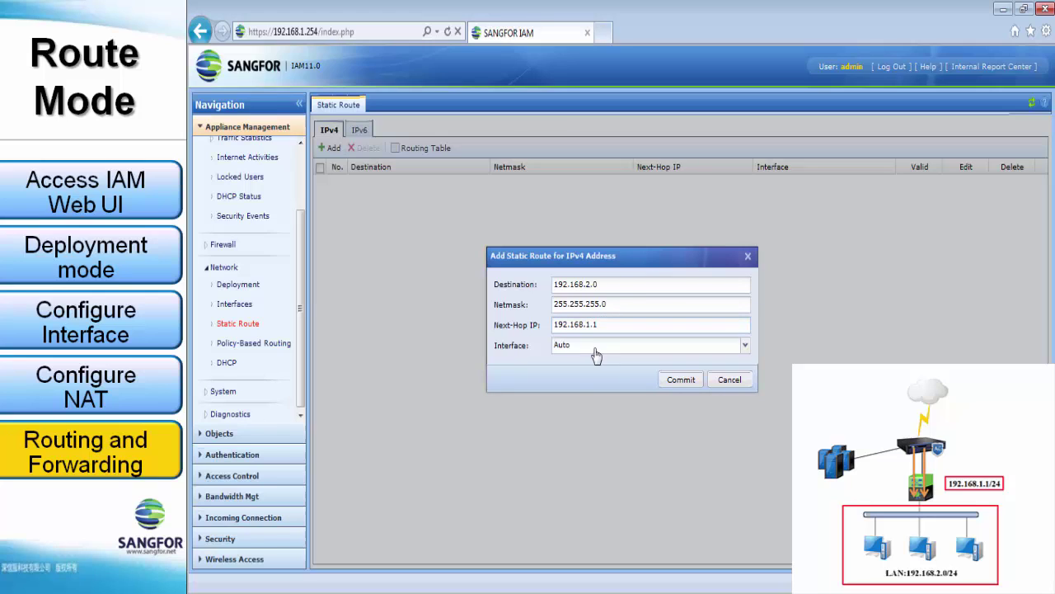
pyautogui.click(567, 347)
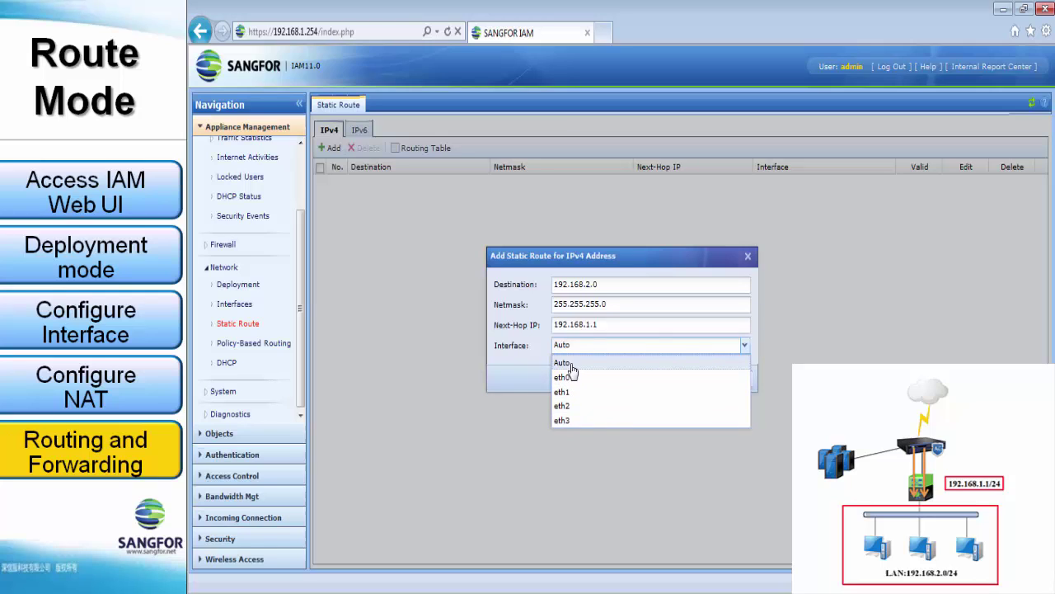
pyautogui.click(567, 366)
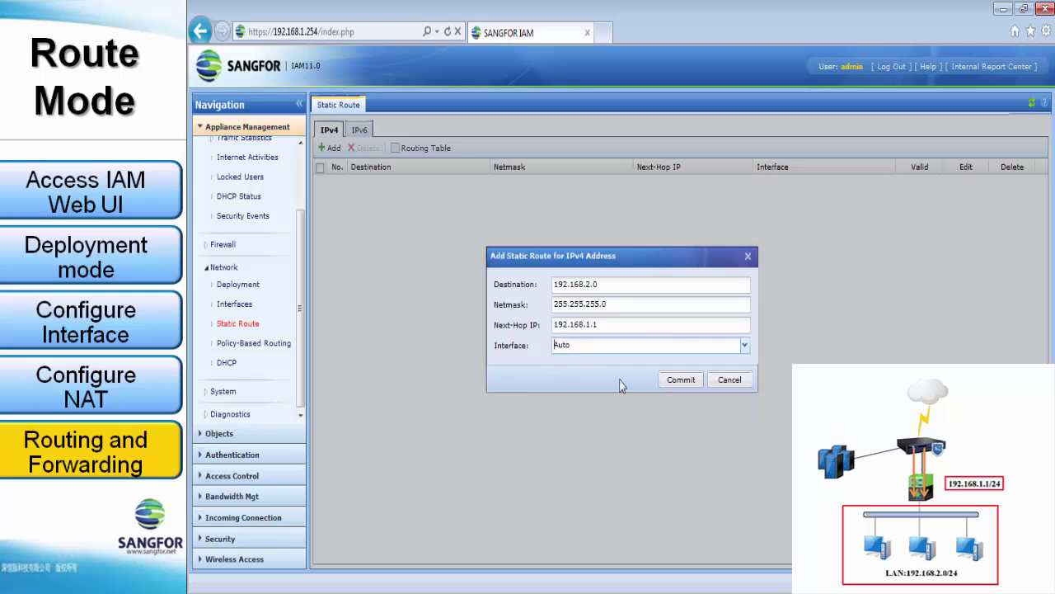
# Commit the 192.168.2.0 route and verify it in the routing table via 192.168.1.1 on eth0.
pyautogui.click(681, 380)
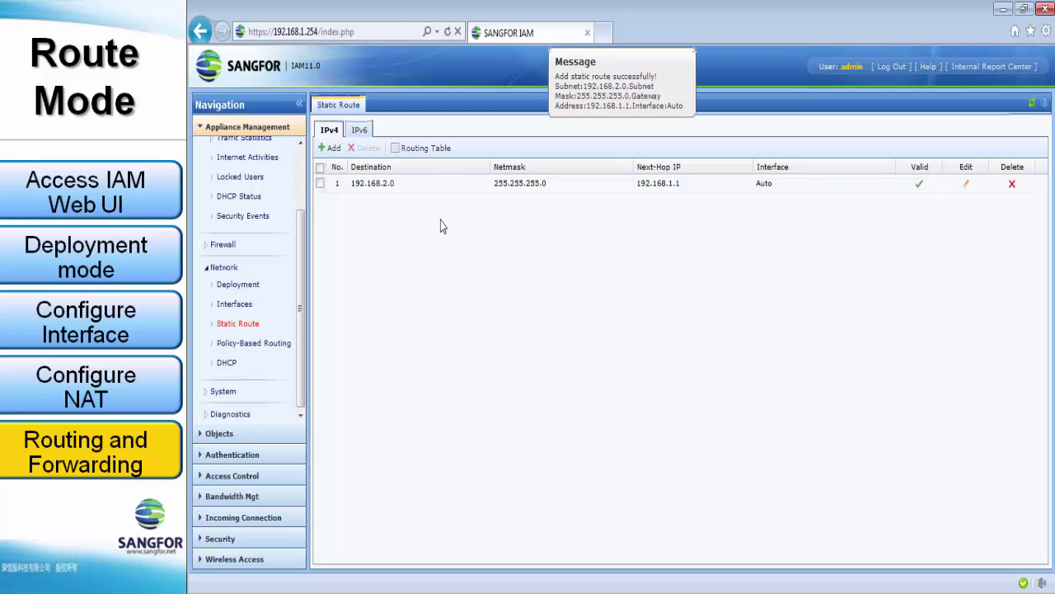
pyautogui.click(432, 155)
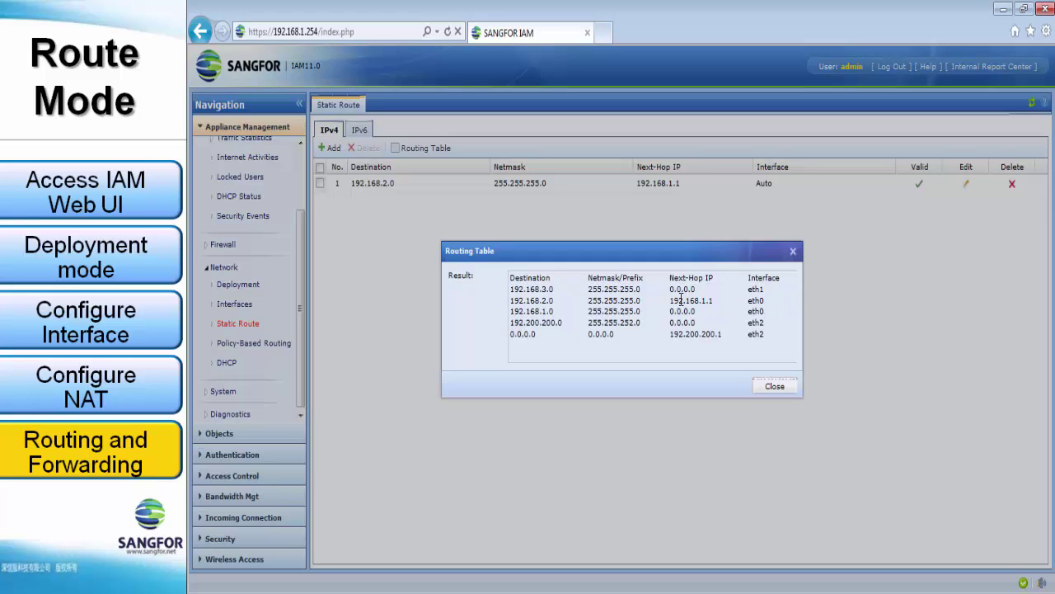
pyautogui.click(775, 386)
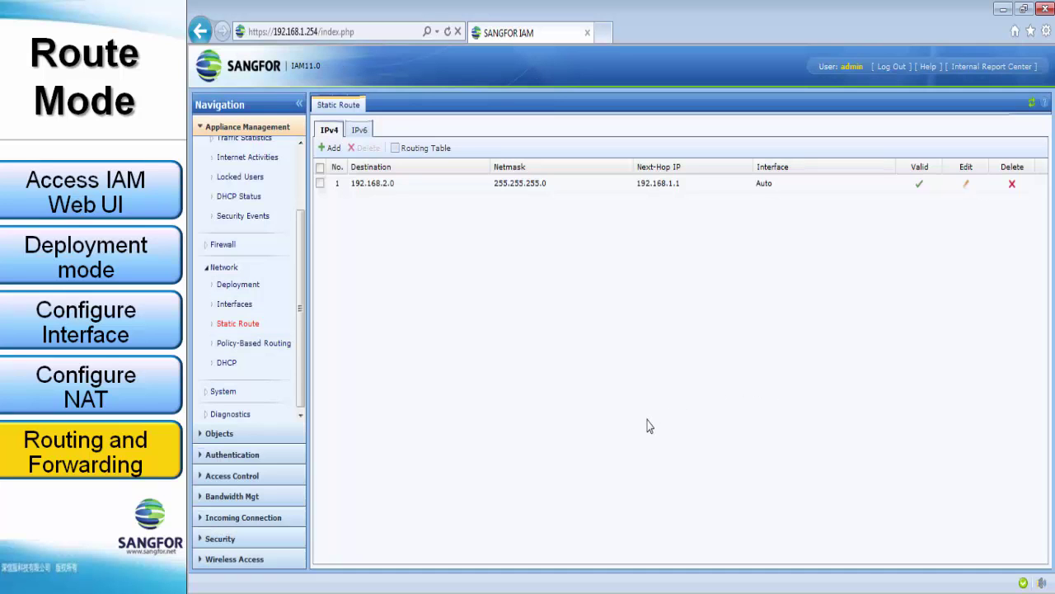